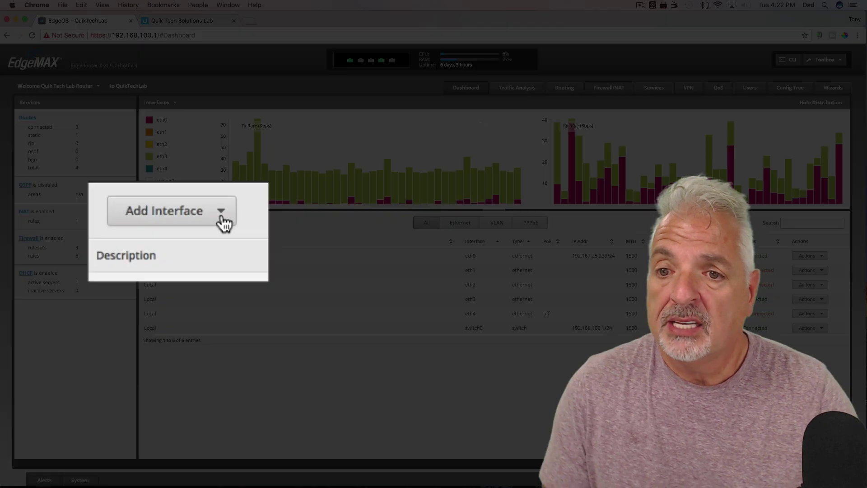
# Step: Start a new VLAN with ID 20 attached to switch0
pyautogui.click(224, 222)
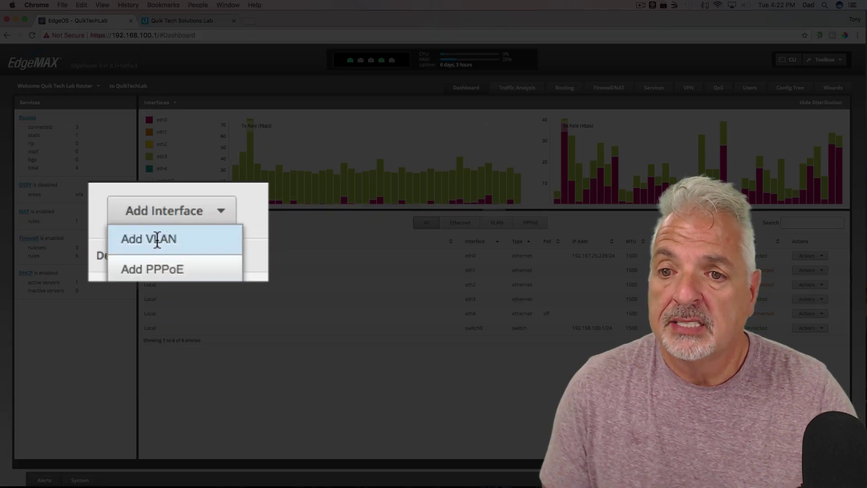
pyautogui.click(157, 240)
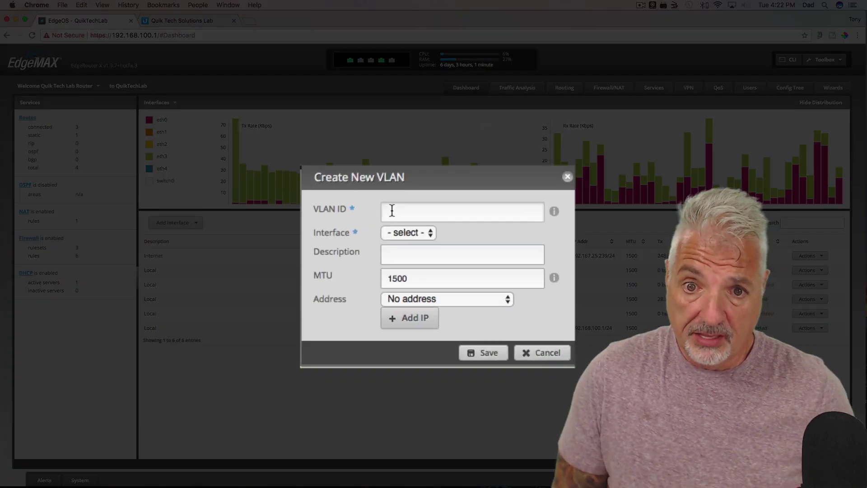
pyautogui.write('20')
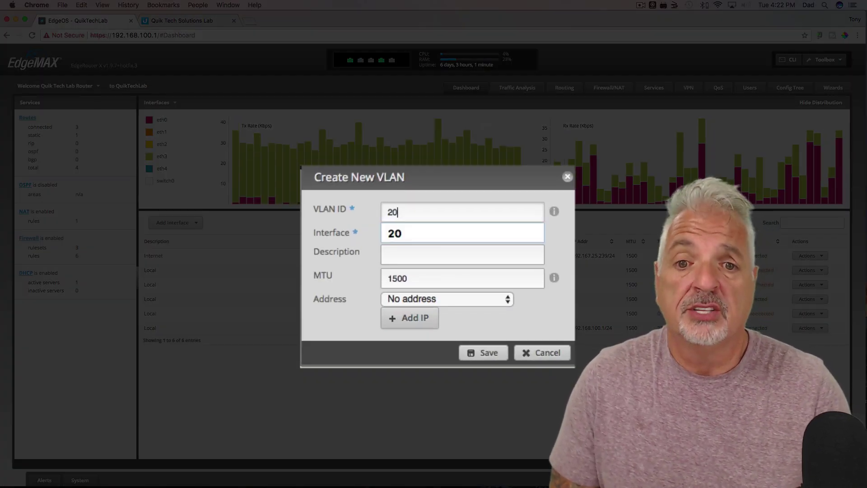
pyautogui.press('Tab')
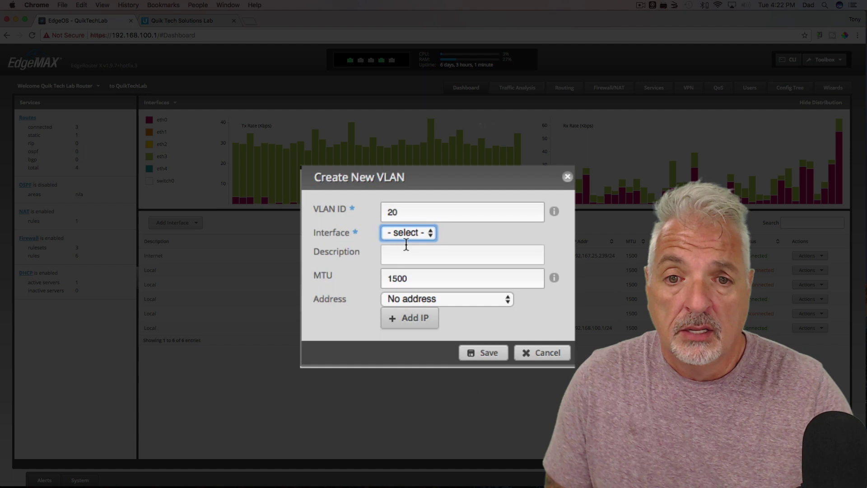
pyautogui.click(421, 232)
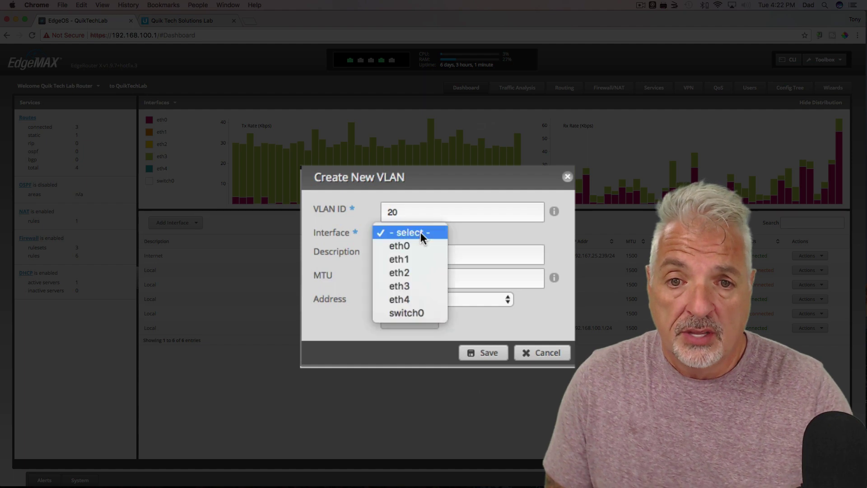
pyautogui.click(408, 313)
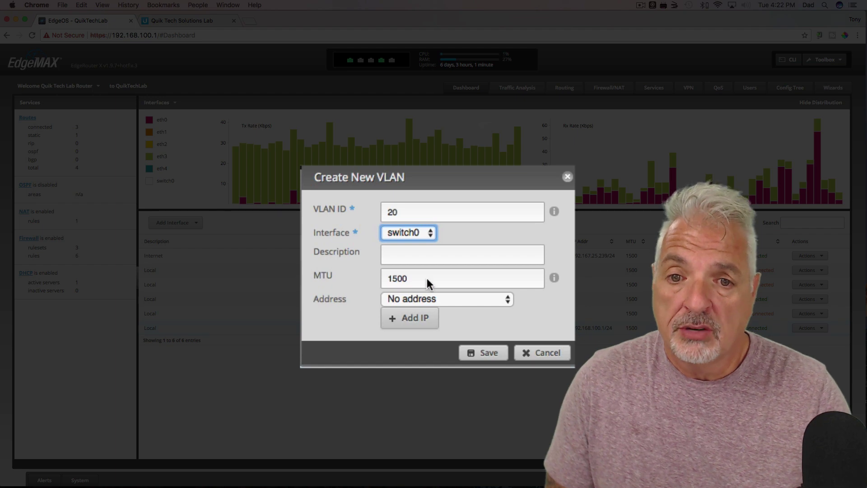
# Step: Describe the VLAN as VLAN20, give it manual address 192.168.20.1/24, and save
pyautogui.click(418, 256)
pyautogui.write('VLAN20')
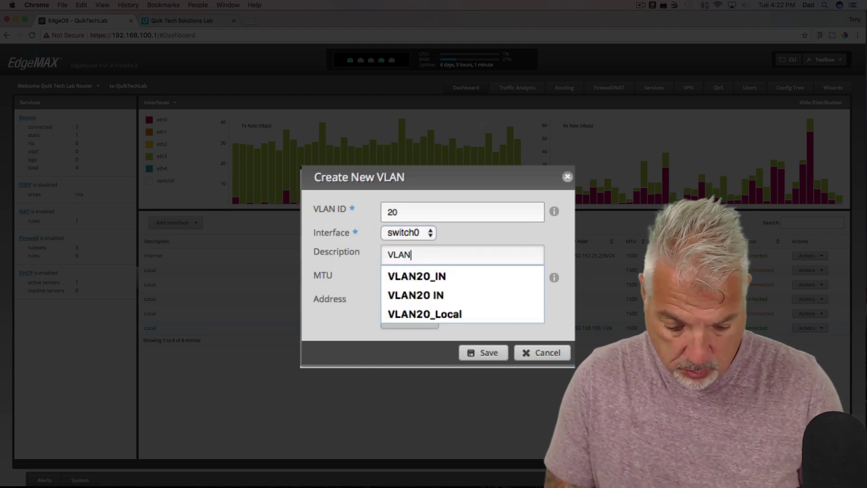
pyautogui.press('Tab')
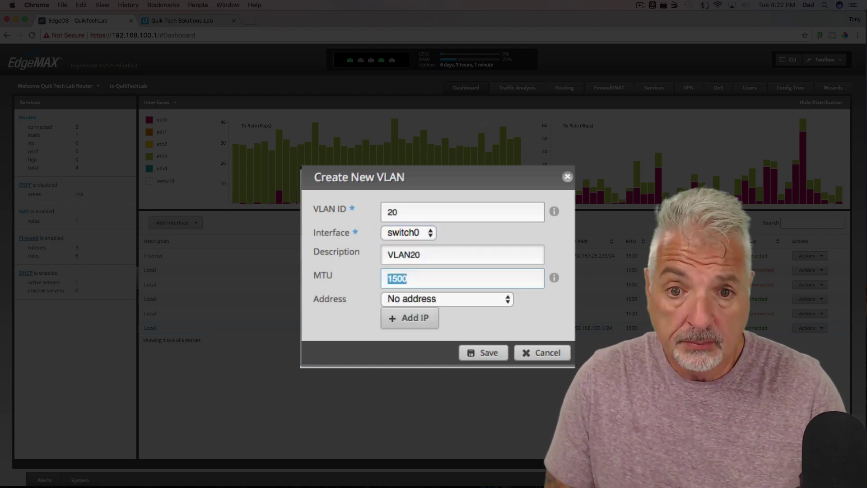
pyautogui.click(462, 296)
pyautogui.click(431, 339)
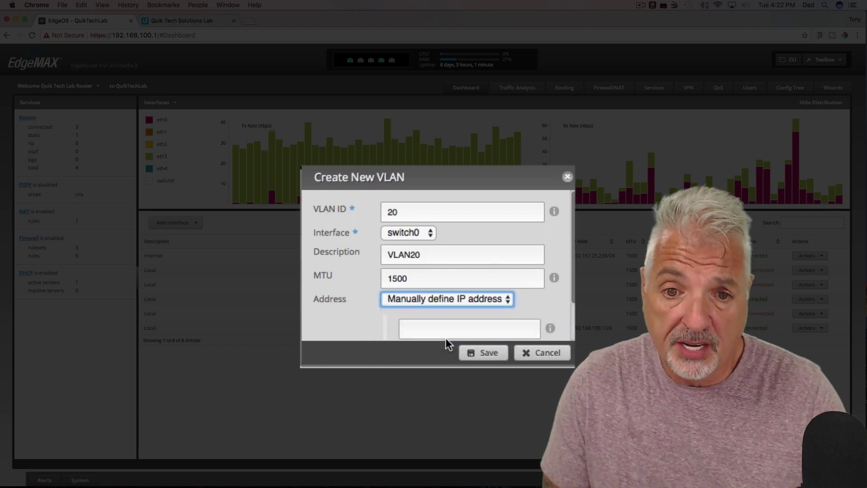
pyautogui.scroll(-2, 540, 294)
pyautogui.click(409, 281)
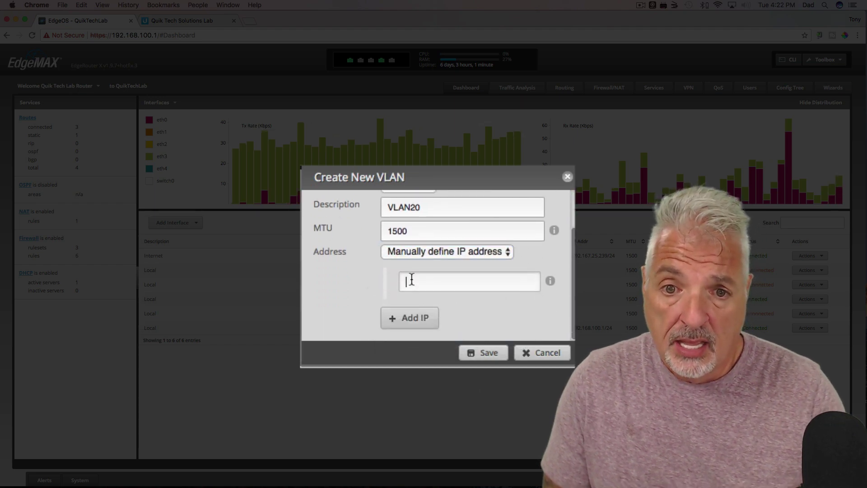
pyautogui.write('192')
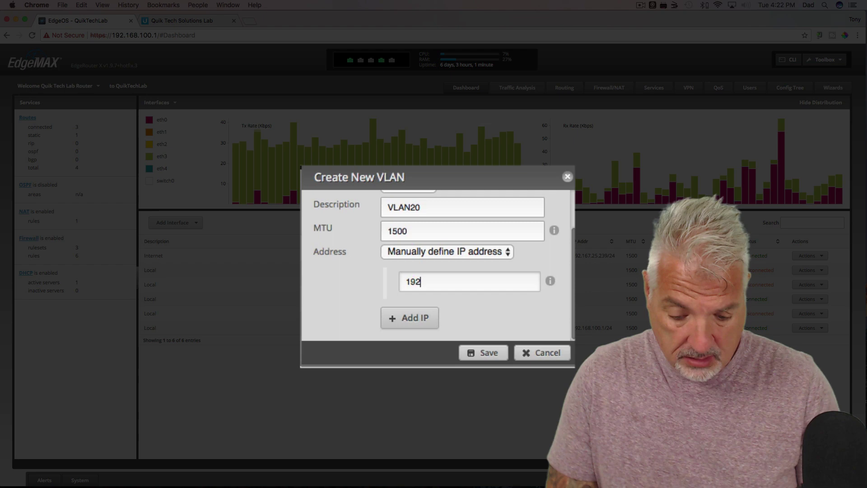
pyautogui.write('.168')
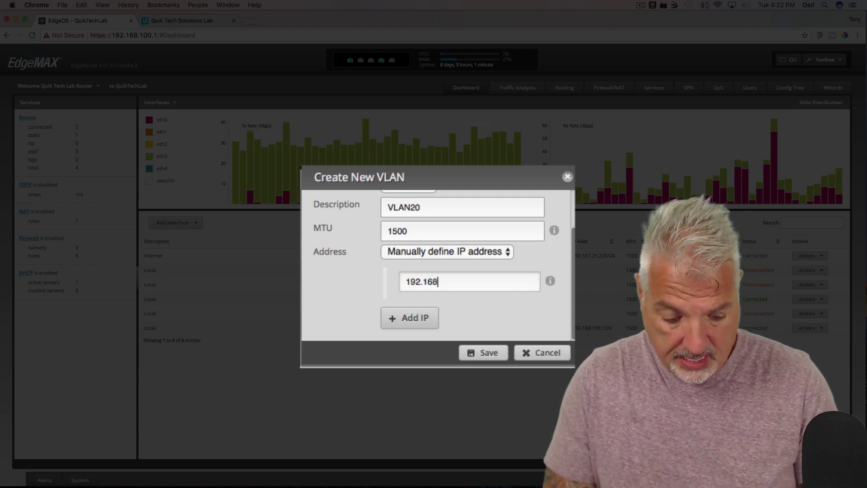
pyautogui.write('.20.1/24')
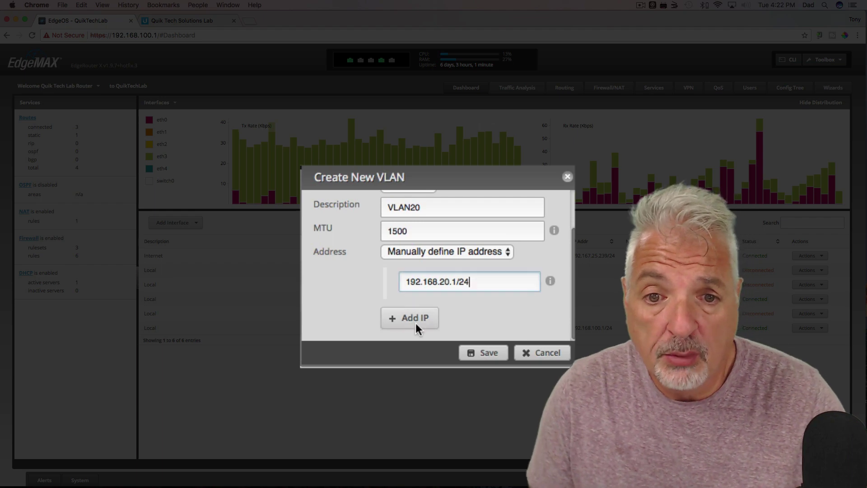
pyautogui.click(485, 354)
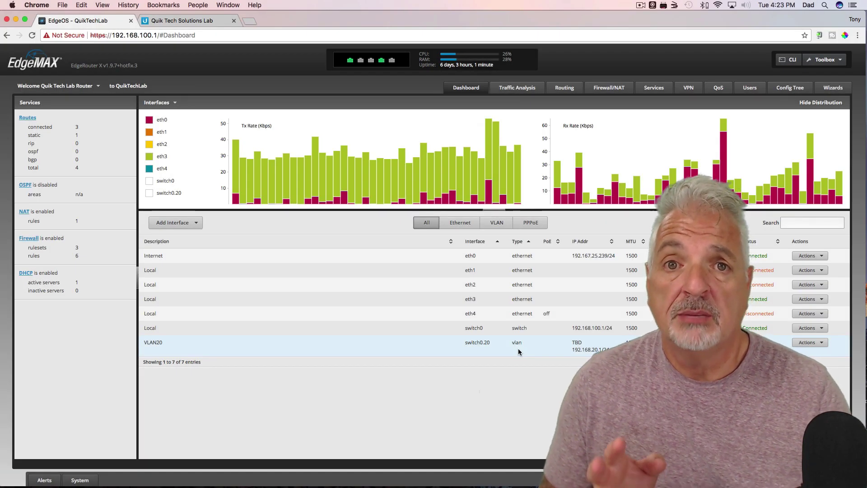
# Step: Start a new DHCP server named VLAN20 for subnet 192.168.20.0/24
pyautogui.click(647, 88)
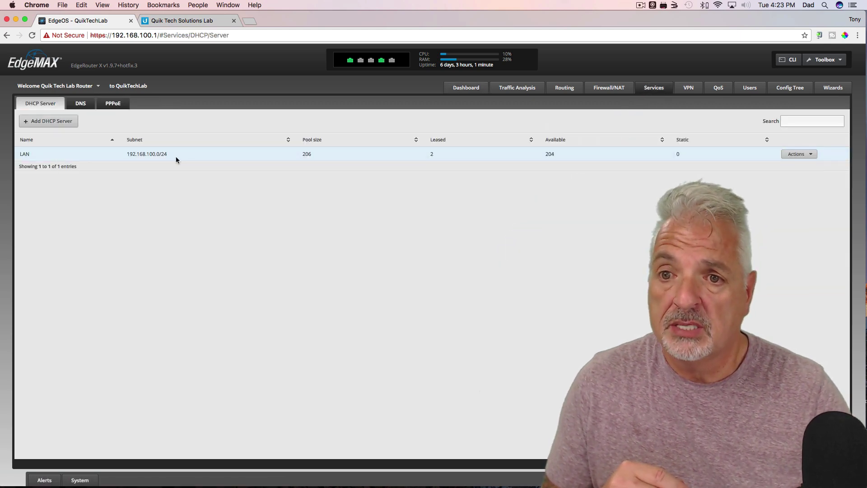
pyautogui.click(38, 122)
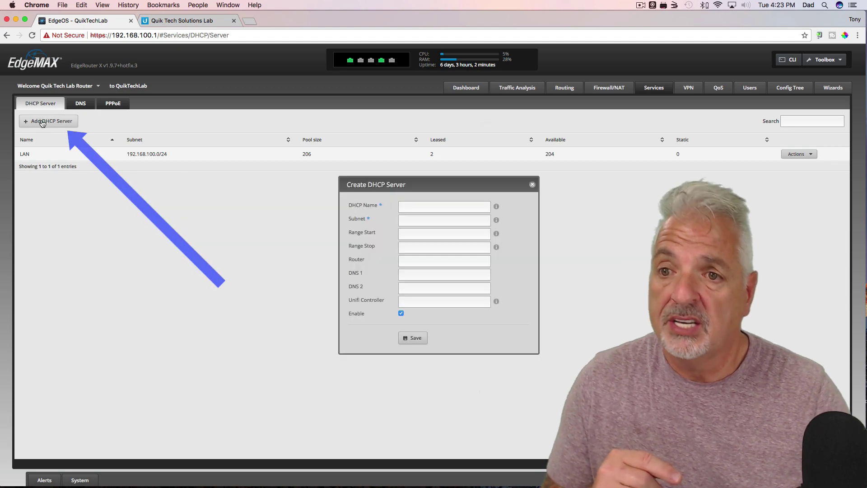
pyautogui.click(409, 209)
pyautogui.write('VLAN20')
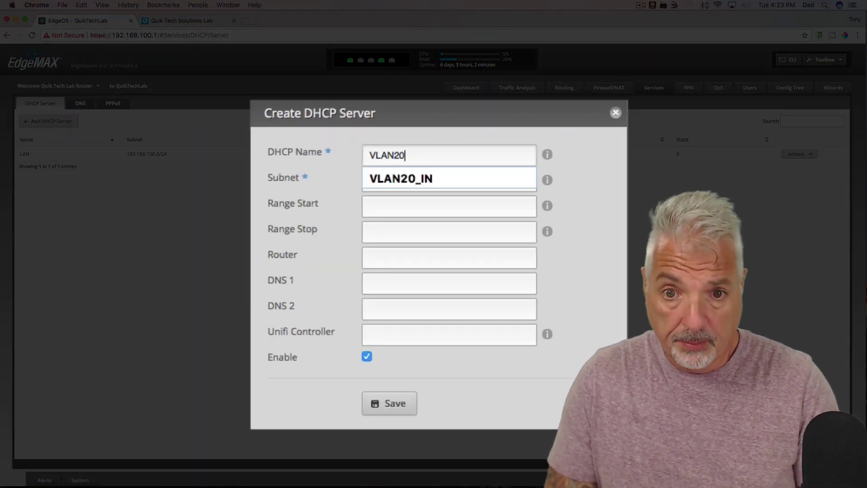
pyautogui.press('Tab')
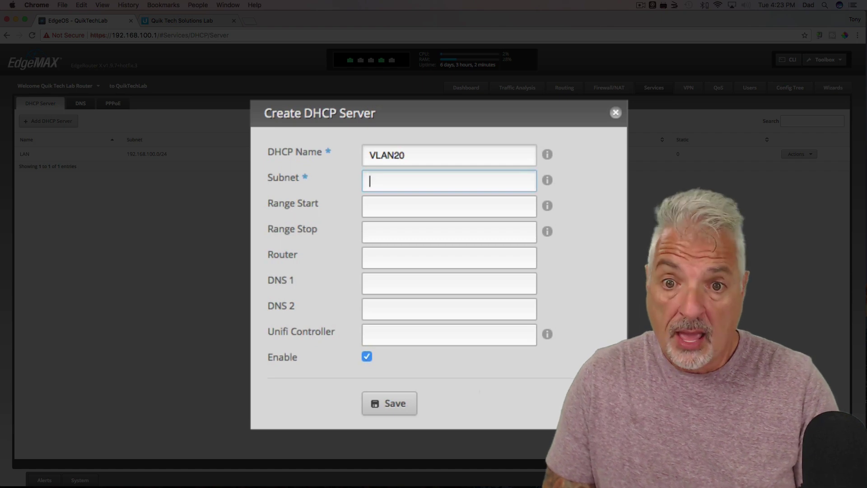
pyautogui.write('VLAN20_Local')
pyautogui.press('BackSpace')
pyautogui.press('BackSpace')
pyautogui.press('BackSpace')
pyautogui.press('BackSpace')
pyautogui.press('BackSpace')
pyautogui.press('BackSpace')
pyautogui.press('BackSpace')
pyautogui.press('BackSpace')
pyautogui.press('BackSpace')
pyautogui.press('BackSpace')
pyautogui.press('BackSpace')
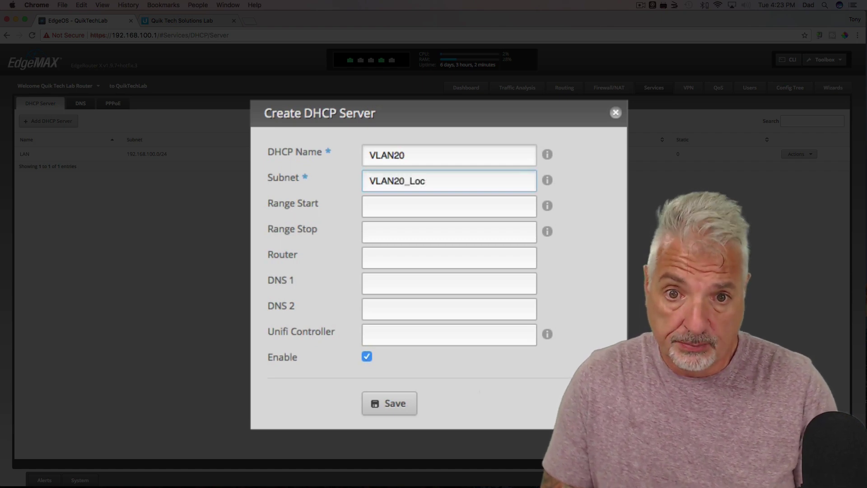
pyautogui.press('BackSpace')
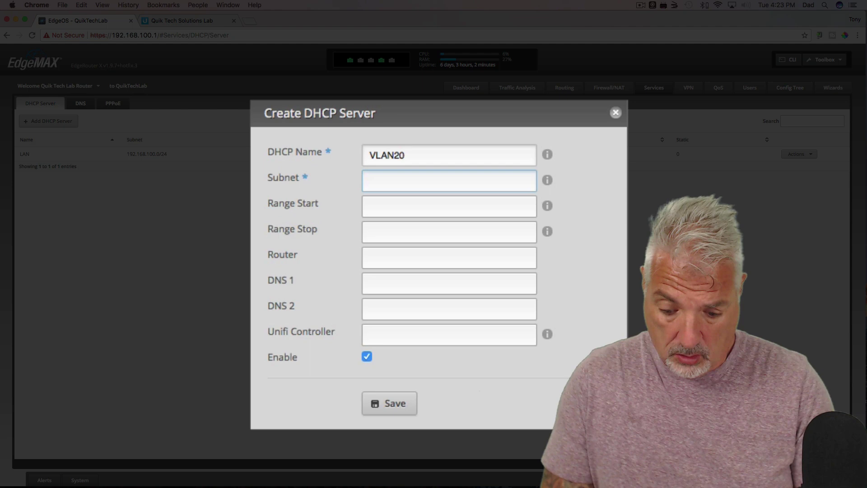
pyautogui.write('192.168')
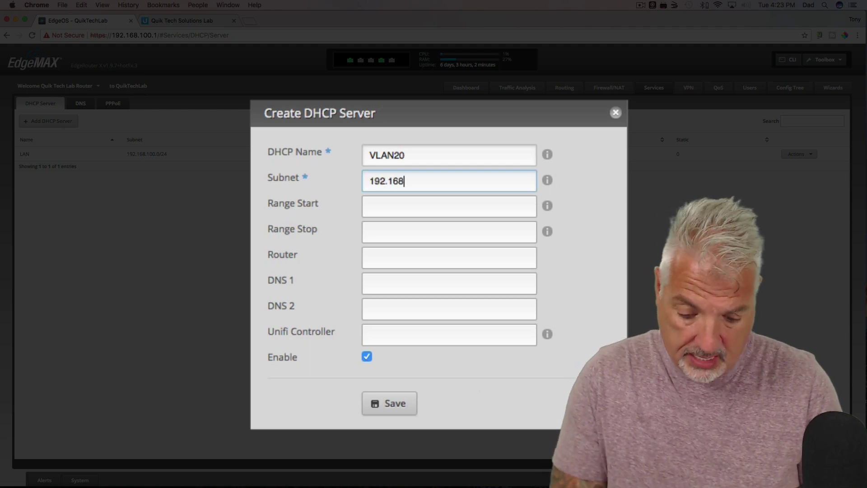
pyautogui.write('.20.0/24')
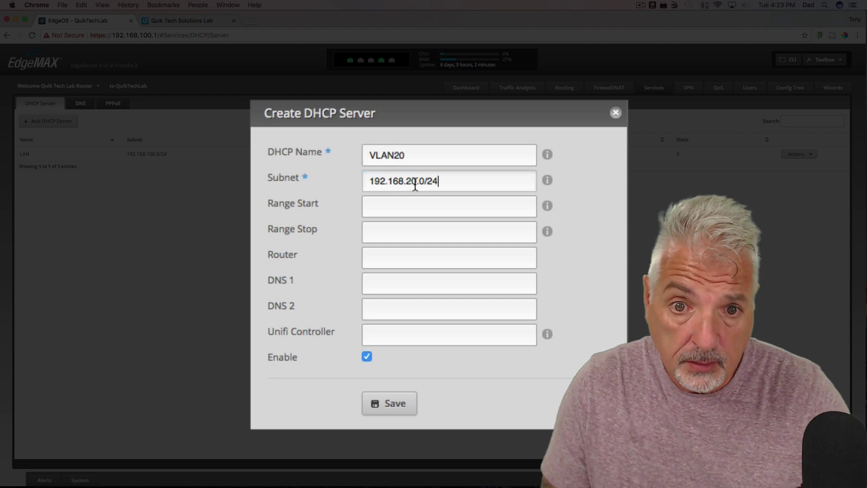
# Step: Set the DHCP address range from 192.168.20.2 to 192.168.20.254
pyautogui.moveTo(416, 181); pyautogui.dragTo(327, 188)
pyautogui.press('super+c')
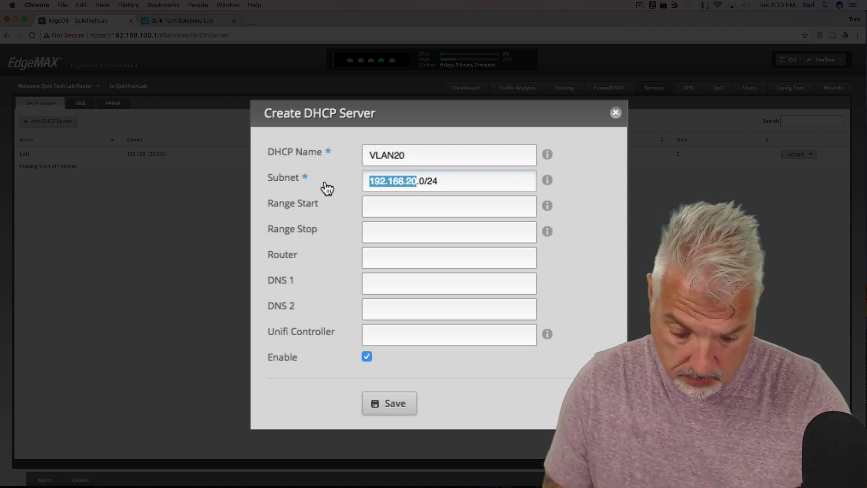
pyautogui.click(388, 205)
pyautogui.press('super+v')
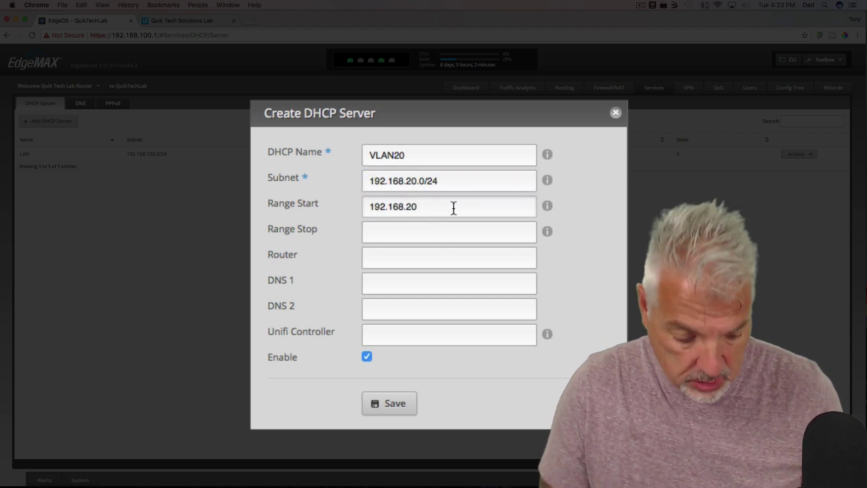
pyautogui.write('.2')
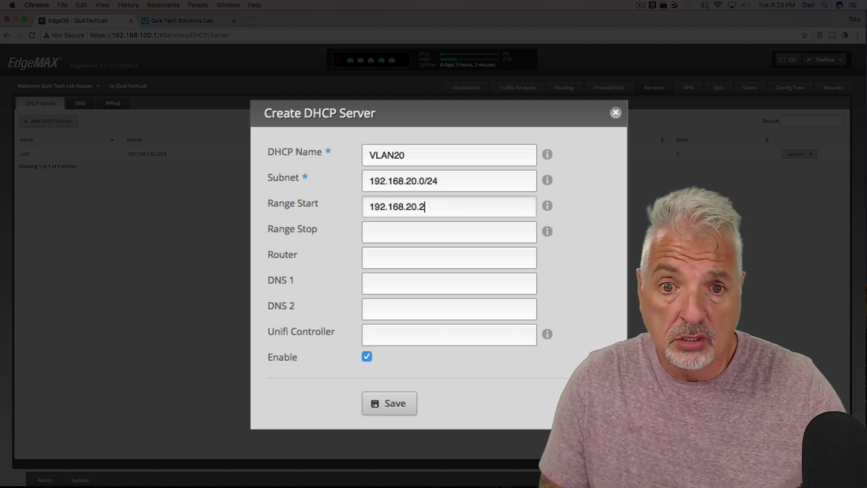
pyautogui.click(412, 232)
pyautogui.press('super+v')
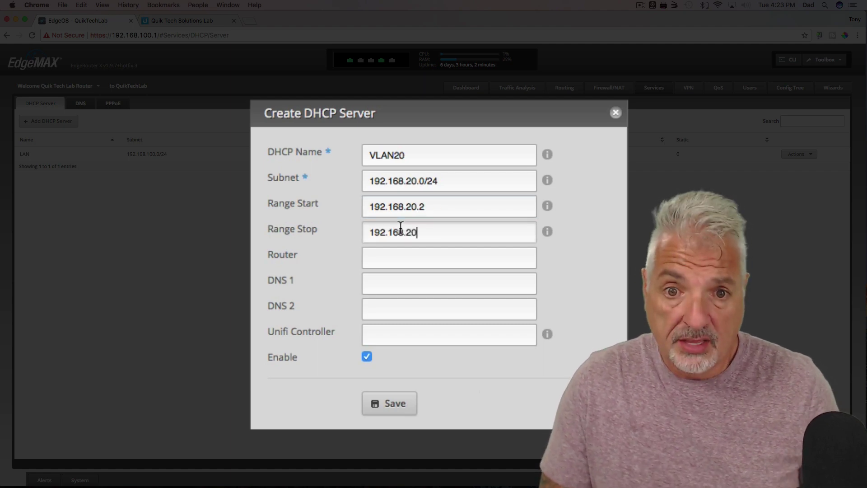
pyautogui.write('.254')
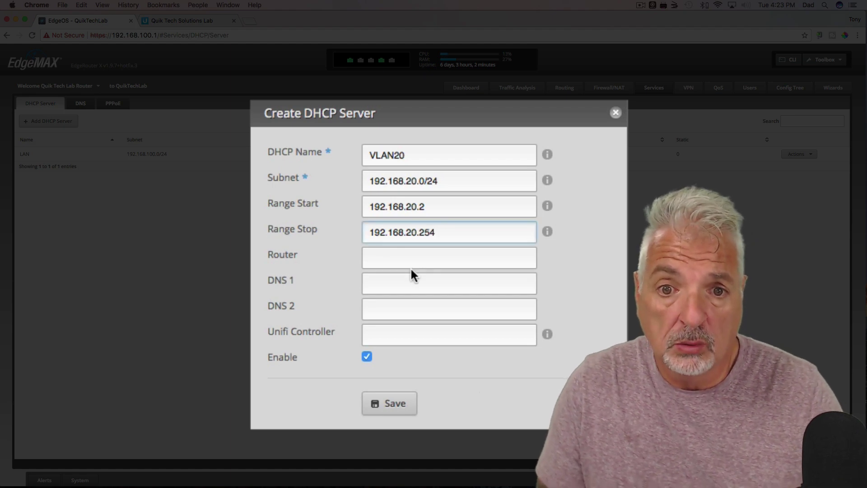
# Step: Set router and DNS 1 to 192.168.20.1, DNS 2 to 4.2.2.2, and save
pyautogui.click(400, 259)
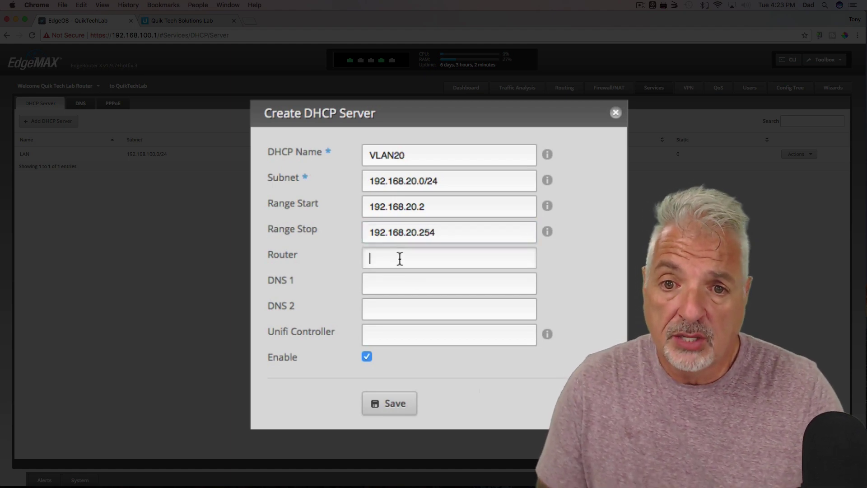
pyautogui.write('192.168.20')
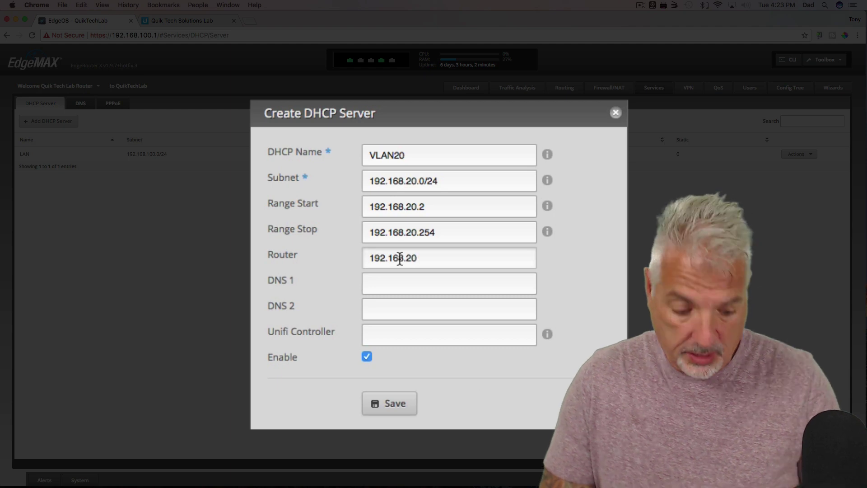
pyautogui.write('.1')
pyautogui.click(403, 285)
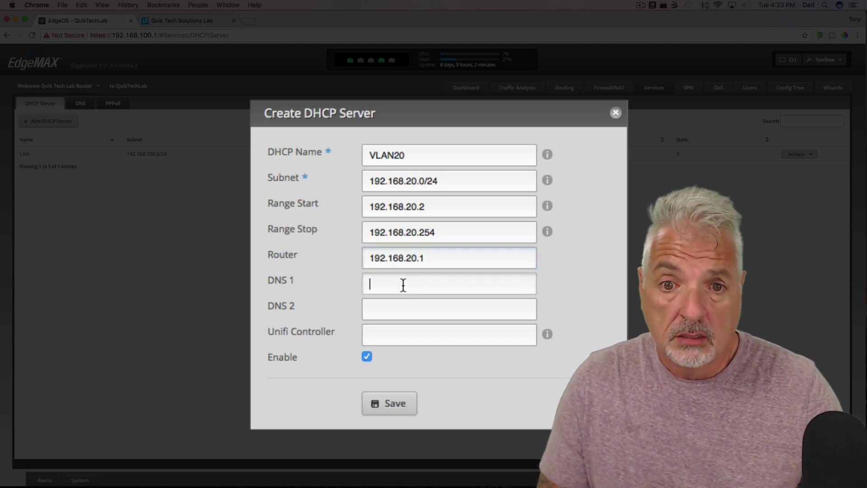
pyautogui.write('192.168.20.1')
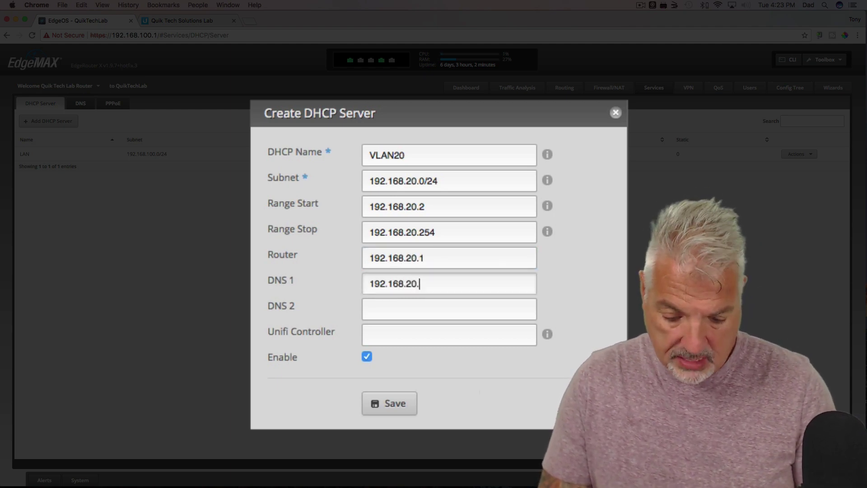
pyautogui.click(393, 309)
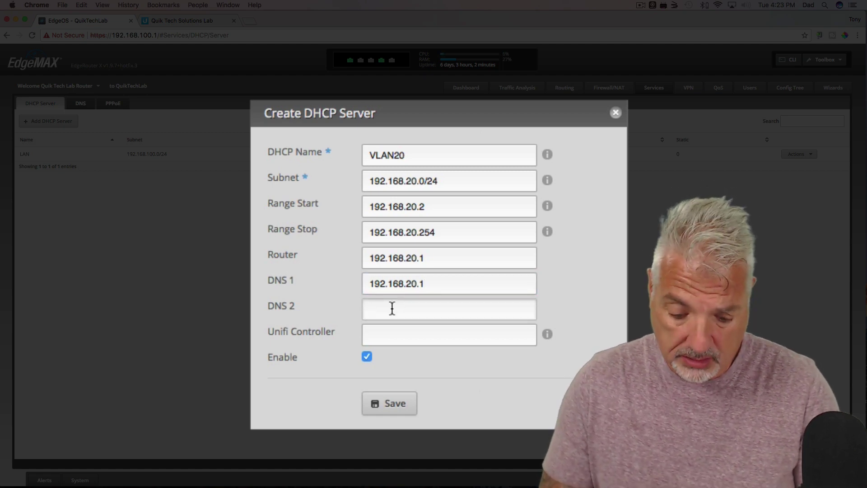
pyautogui.write('4.2.2.2')
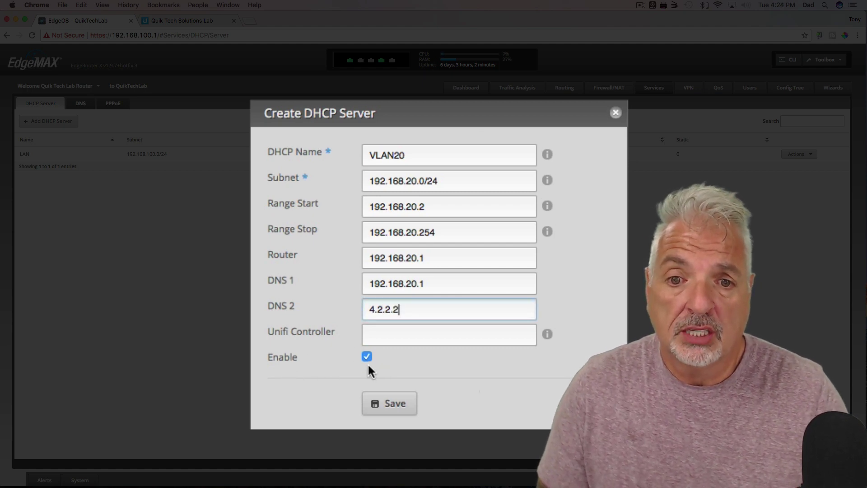
pyautogui.click(382, 409)
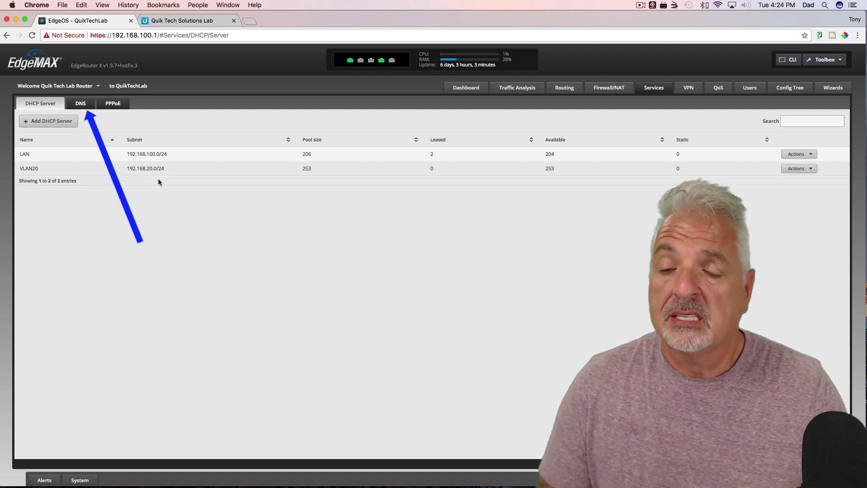
# Step: Add switch0.20 as a DNS forwarding listen interface and save
pyautogui.click(80, 104)
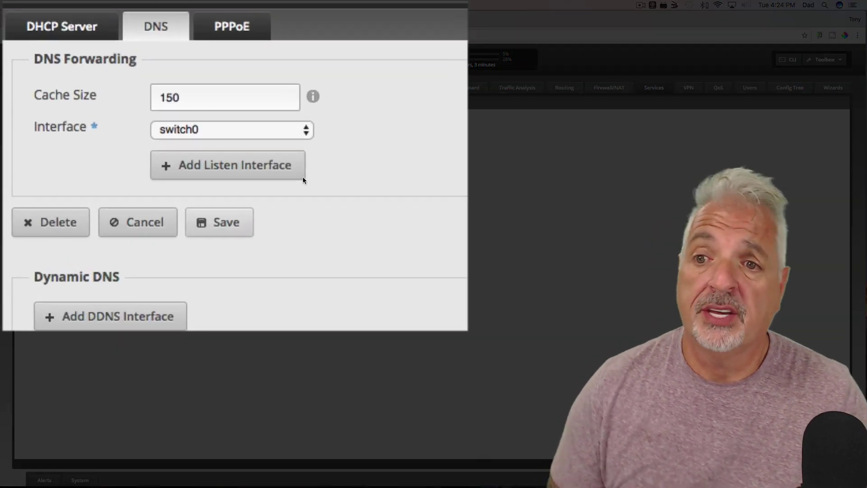
pyautogui.click(269, 167)
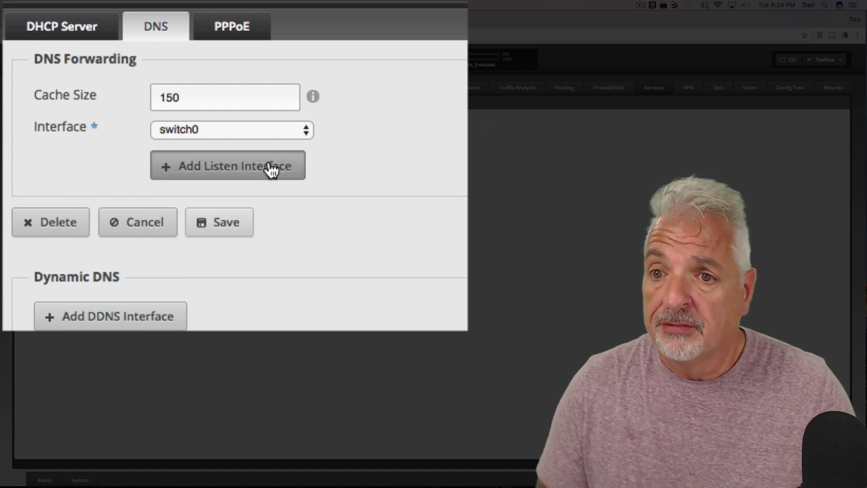
pyautogui.click(286, 166)
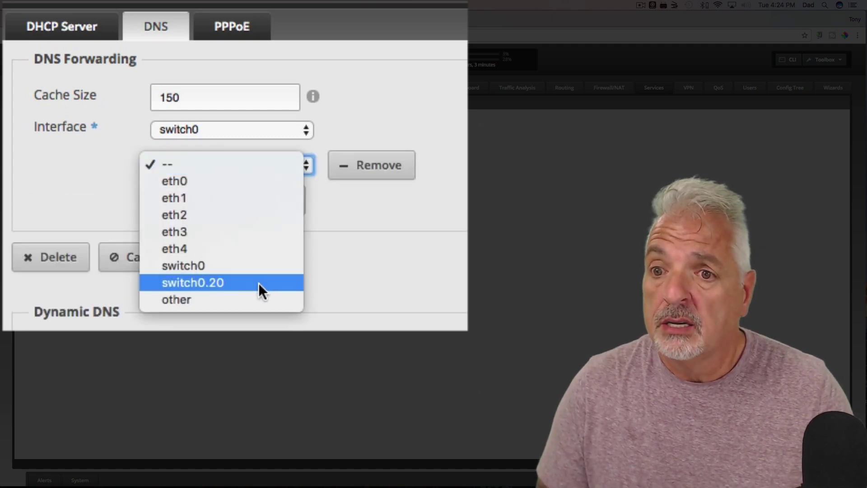
pyautogui.click(195, 282)
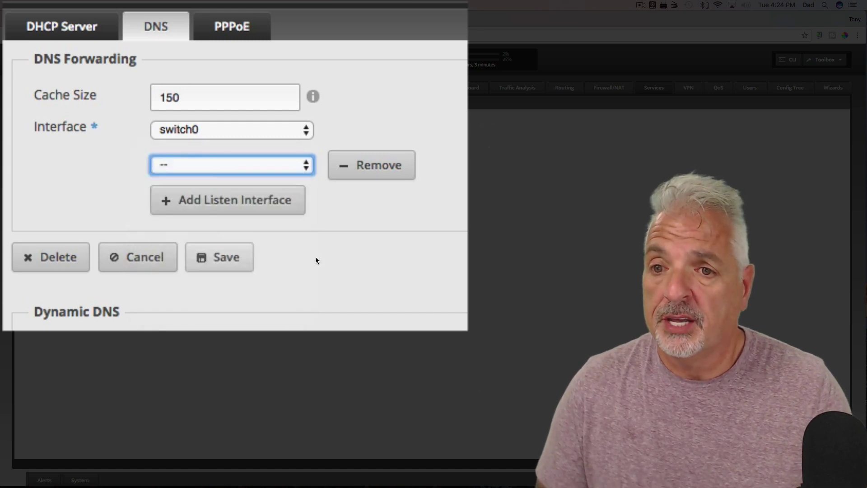
pyautogui.click(228, 270)
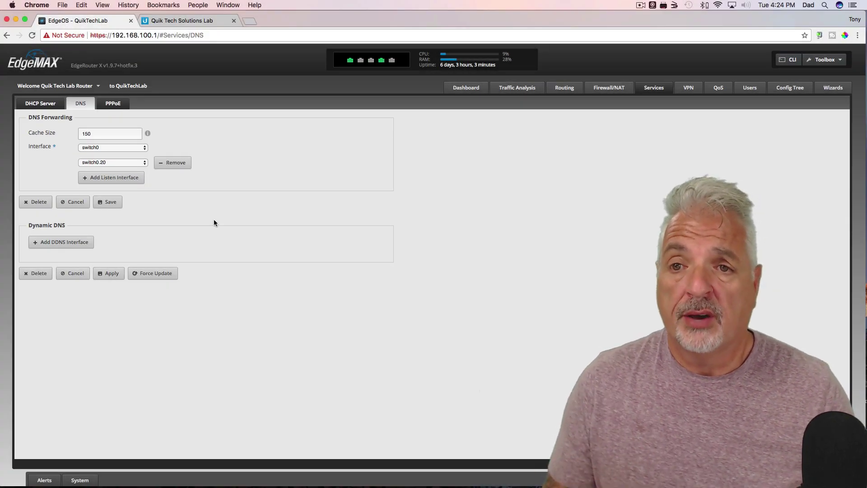
# Step: Switch to the UniFi Controller tab and open its Site settings
pyautogui.click(197, 23)
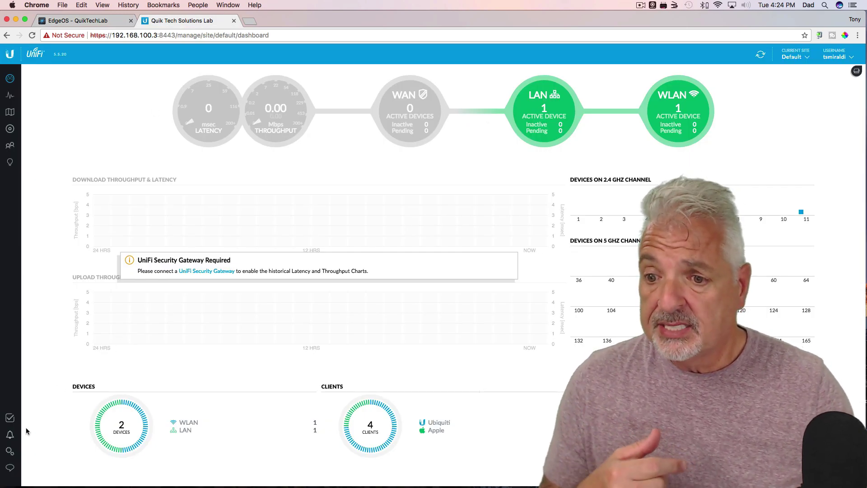
pyautogui.click(10, 451)
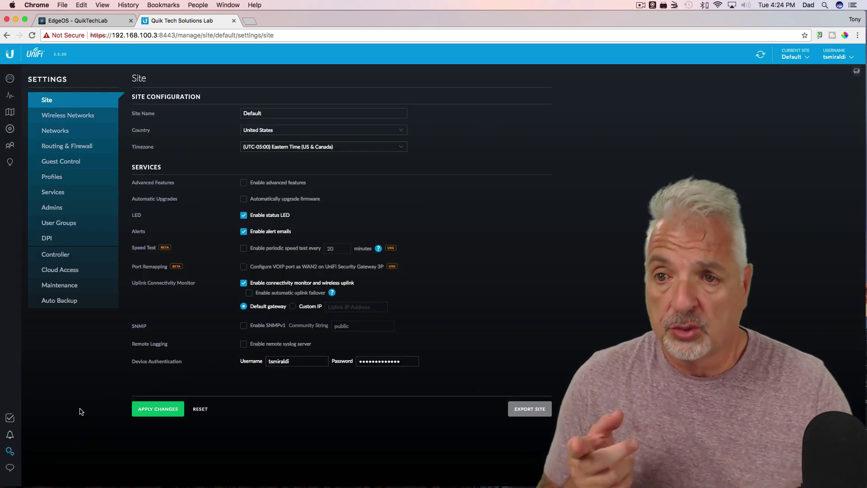
# Step: Create a VLAN Only network named VLAN20 with VLAN ID 20 and save it
pyautogui.click(56, 135)
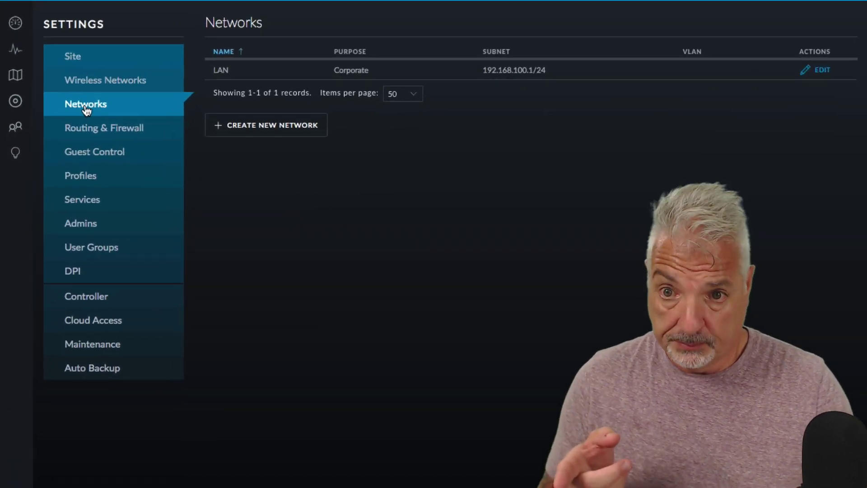
pyautogui.click(265, 126)
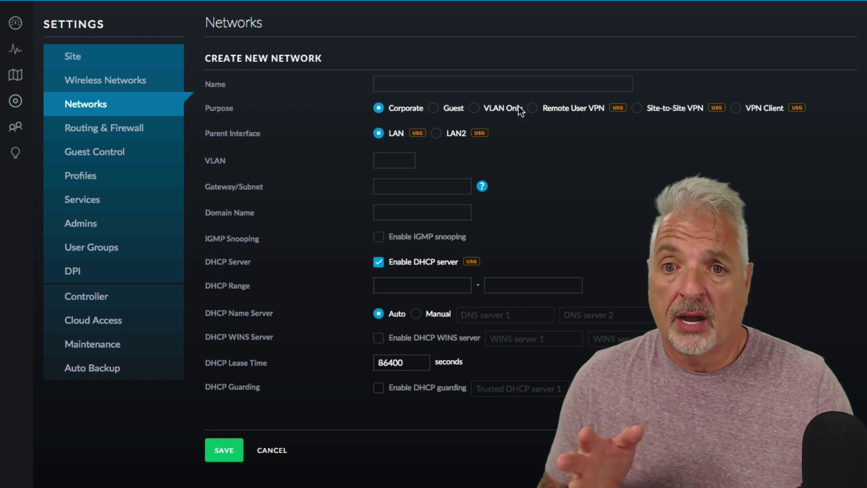
pyautogui.click(472, 111)
pyautogui.click(419, 85)
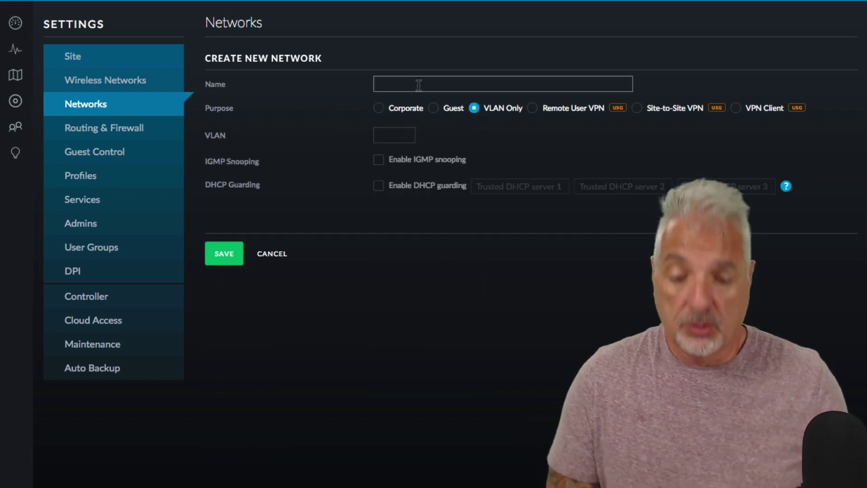
pyautogui.write('VLAN20')
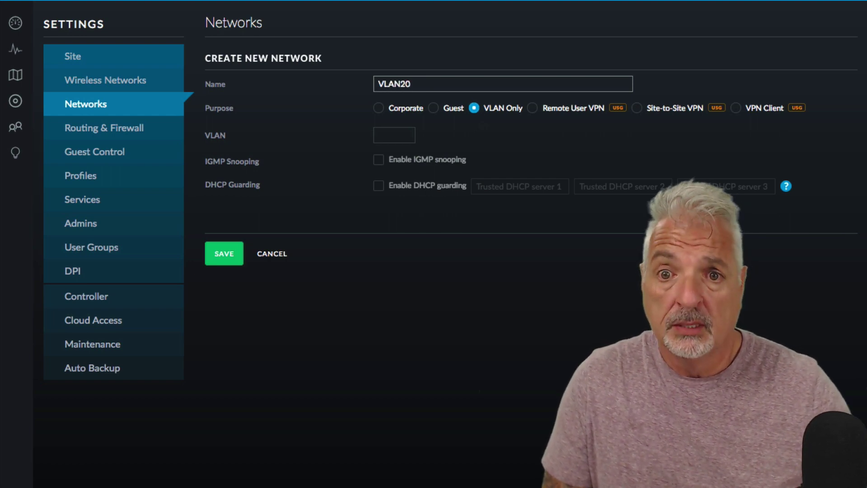
pyautogui.click(390, 134)
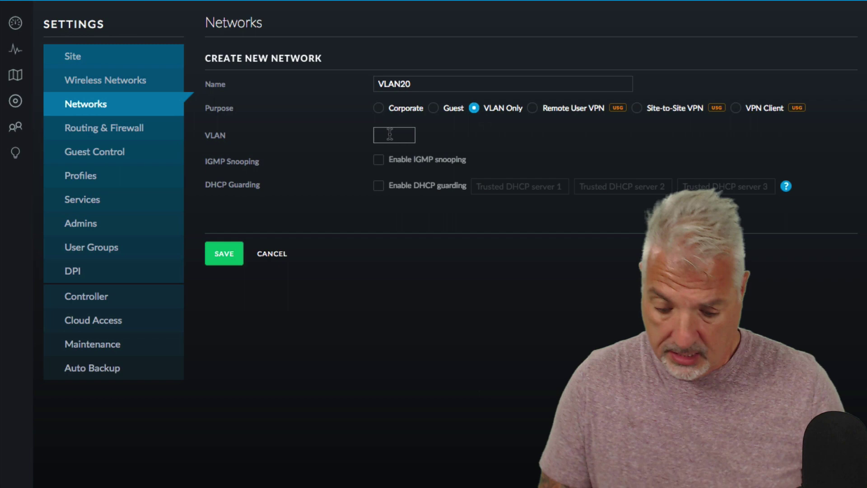
pyautogui.write('20')
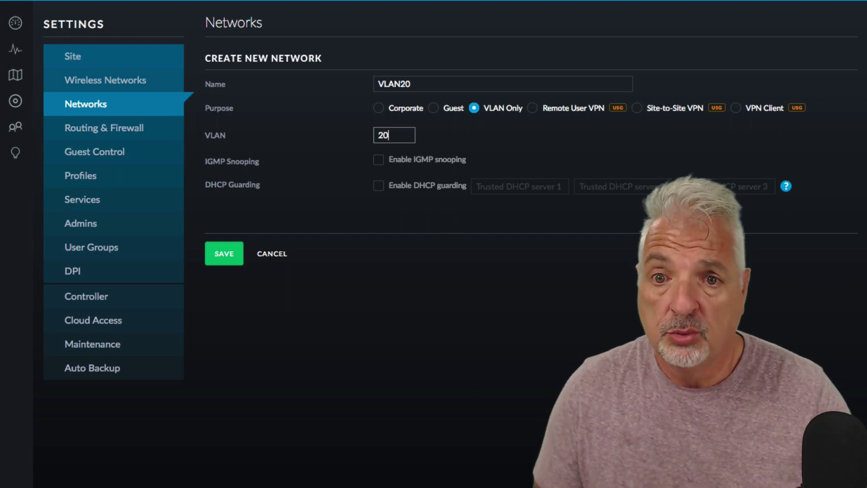
pyautogui.click(225, 256)
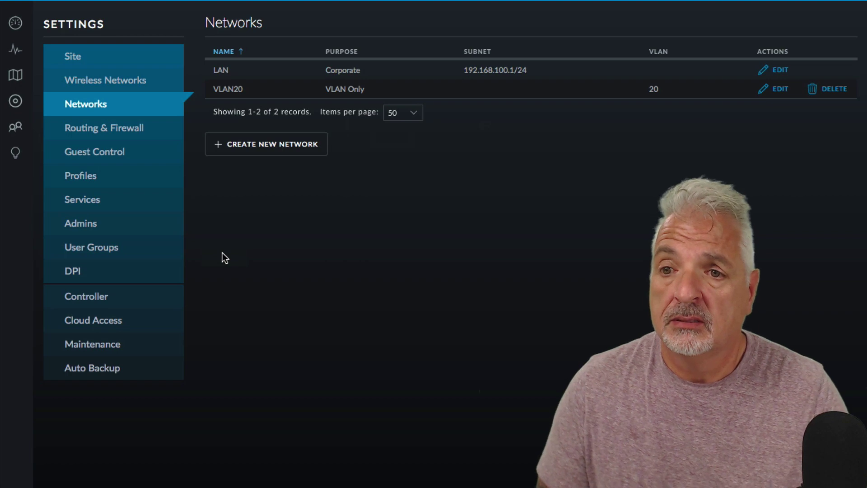
# Step: Enable VLAN on Guest Wifi, change its VLAN ID from 10 to 20, and save
pyautogui.click(86, 84)
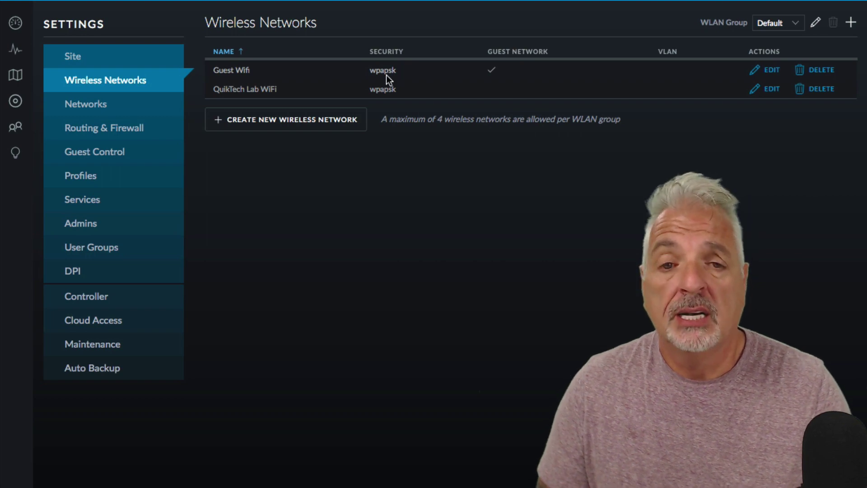
pyautogui.click(772, 72)
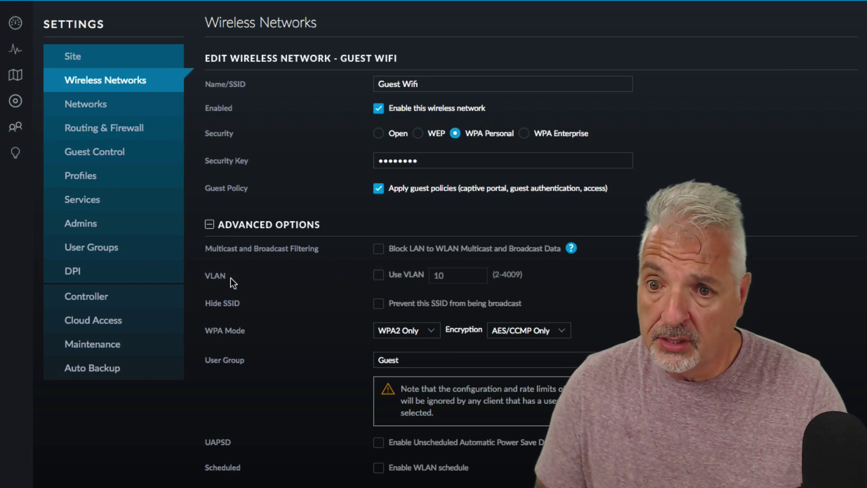
pyautogui.click(380, 279)
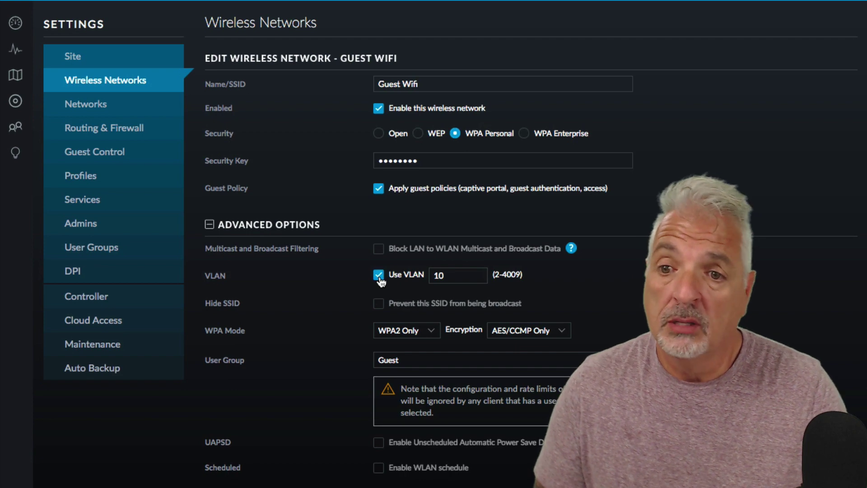
pyautogui.moveTo(472, 276); pyautogui.dragTo(418, 281)
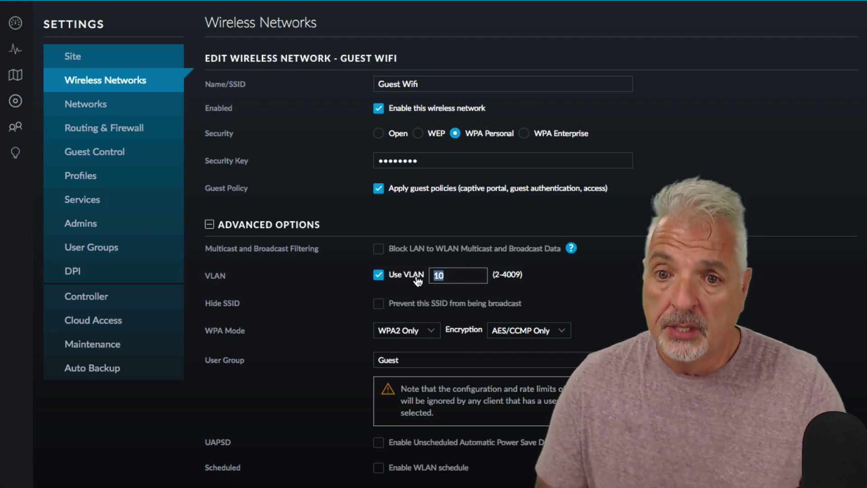
pyautogui.write('20')
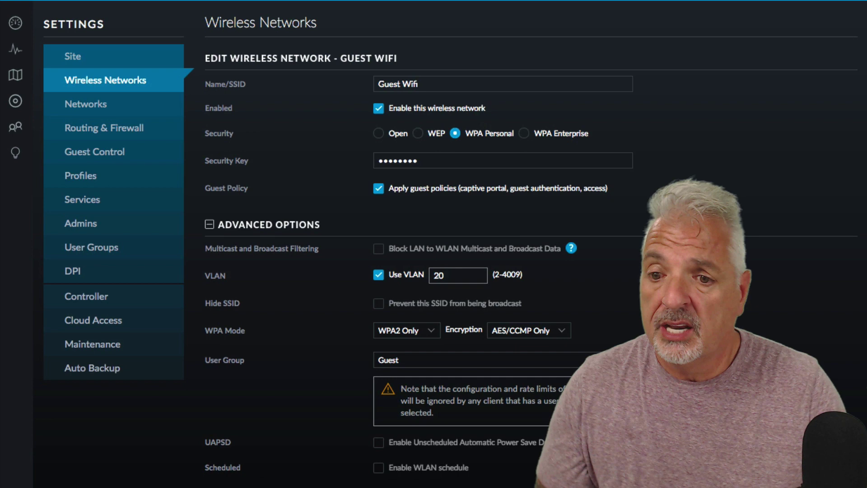
pyautogui.press('Return')
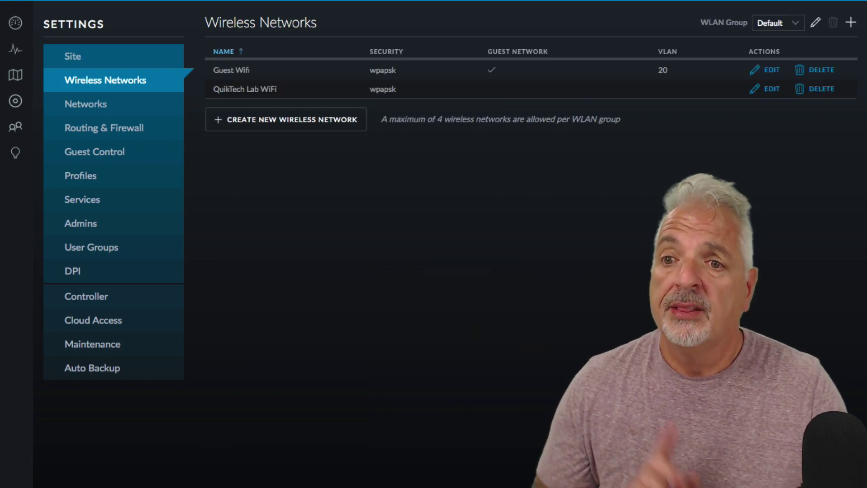
# Step: Add 192.168.100.0/24 as a post-authorization restriction in Guest Control and apply
pyautogui.click(99, 157)
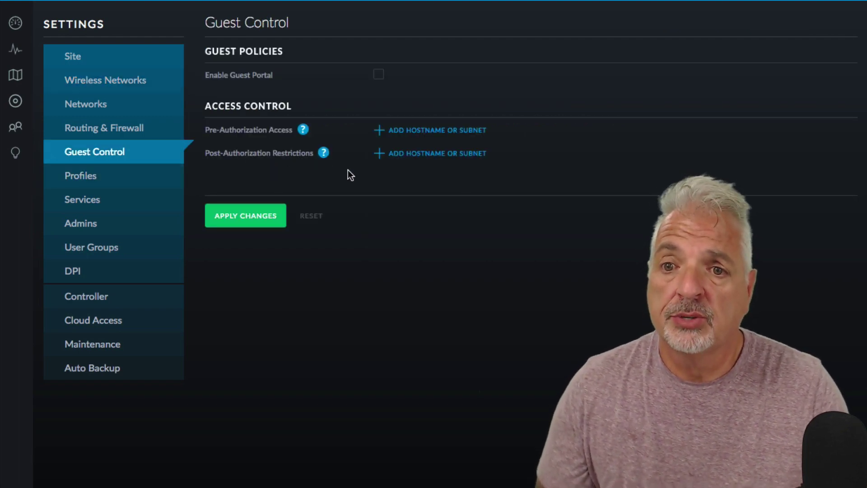
pyautogui.click(405, 154)
pyautogui.click(404, 154)
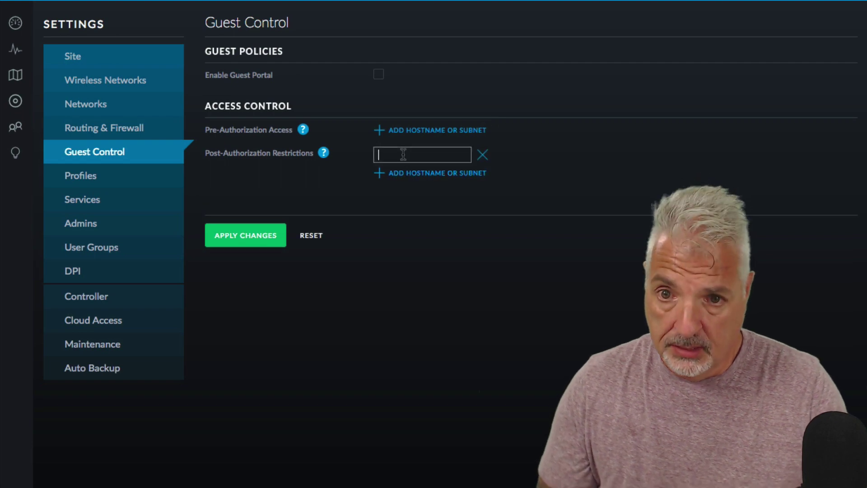
pyautogui.write('192.1')
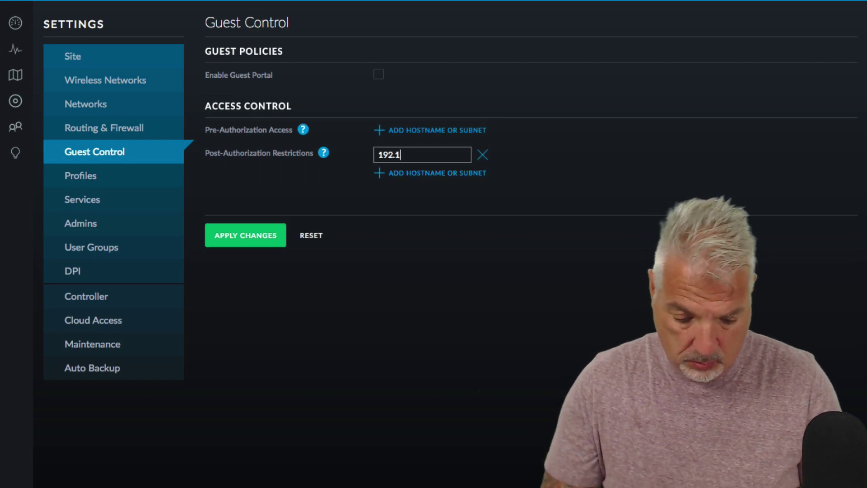
pyautogui.write('68.100')
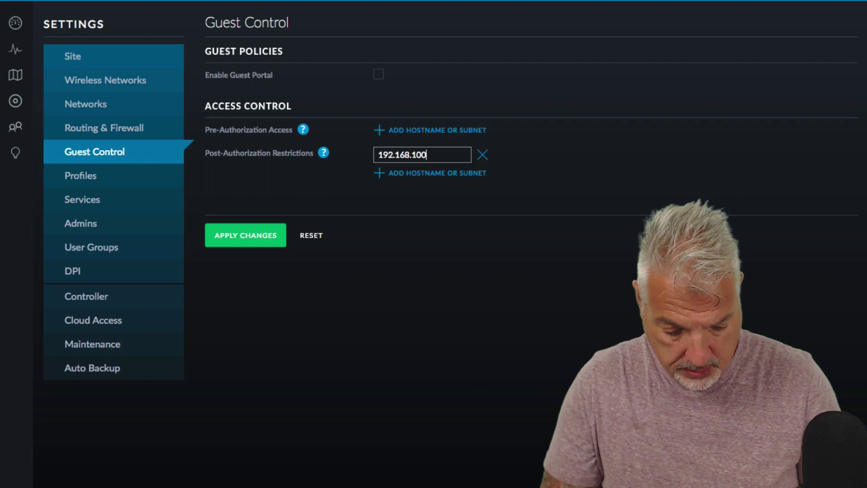
pyautogui.write('.0/24')
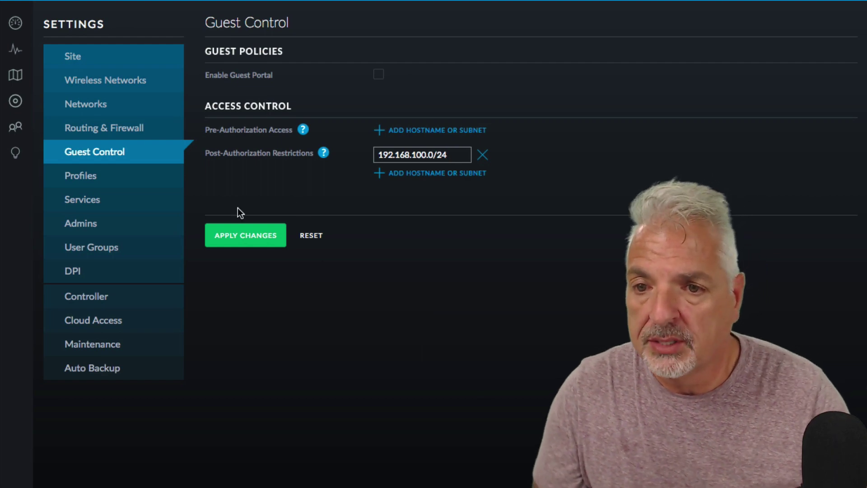
pyautogui.click(246, 236)
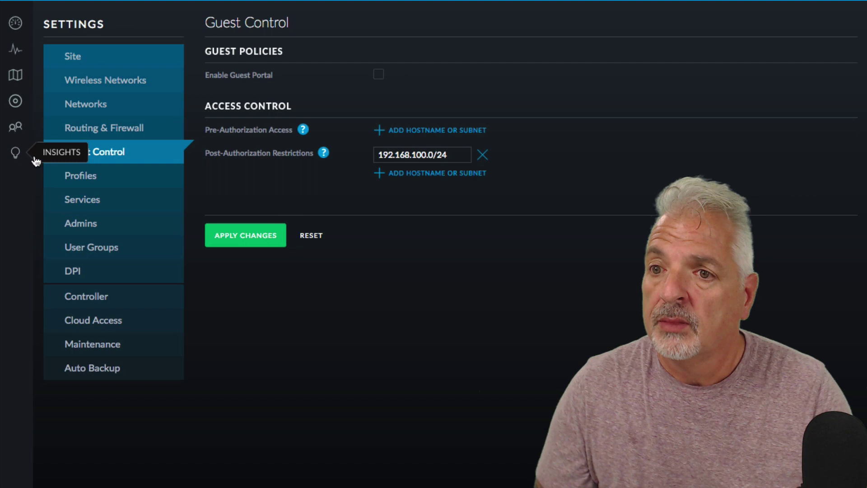
# Step: Open the Devices list from the UniFi Controller sidebar
pyautogui.click(15, 103)
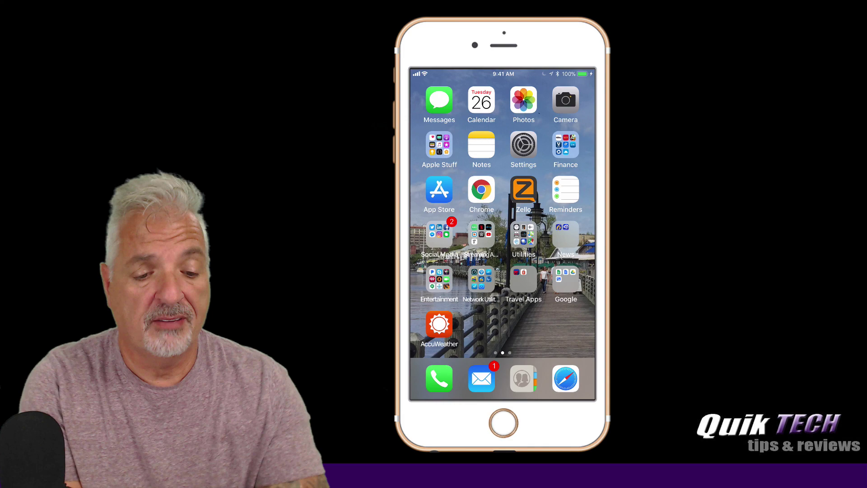
# Step: Join Guest Wifi in iPhone settings, getting address 192.168.20.2 with router 192.168.20.1
pyautogui.click(524, 145)
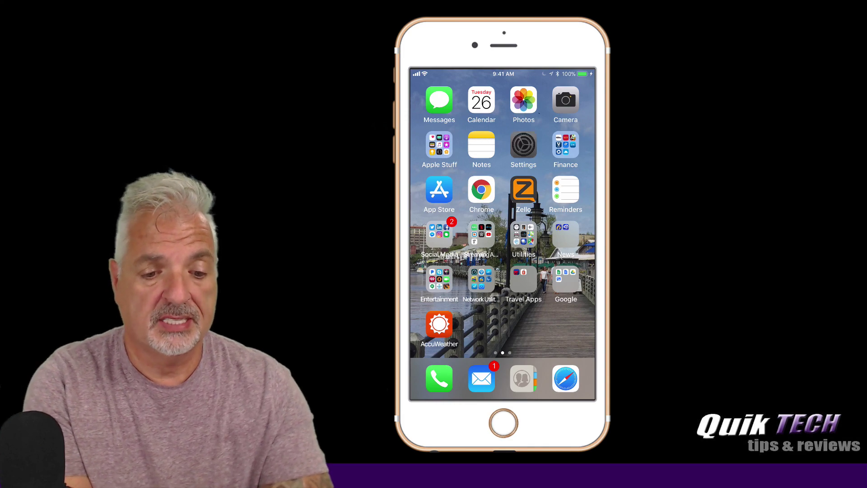
pyautogui.click(451, 151)
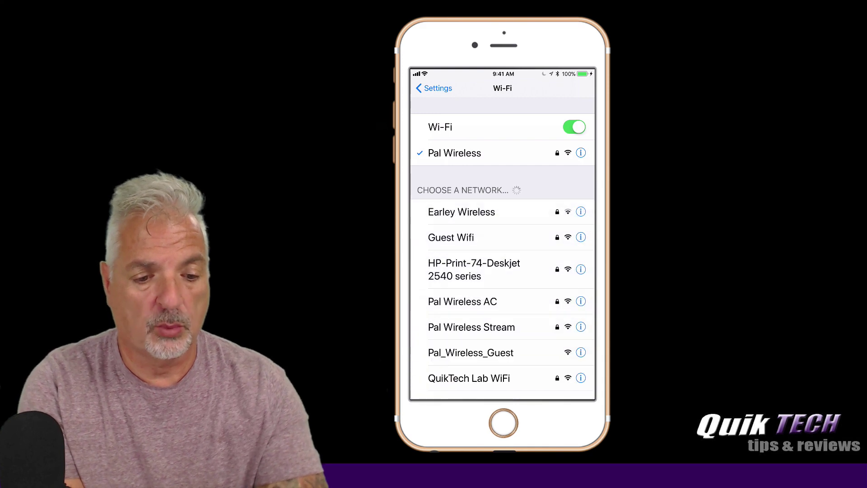
pyautogui.click(451, 238)
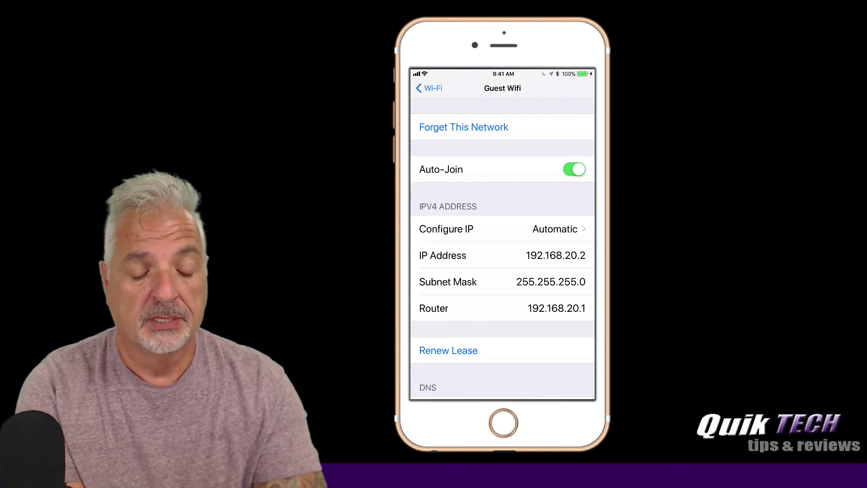
# Step: Return to the home screen and launch Speedtest from the Network Utilities folder
pyautogui.click(429, 88)
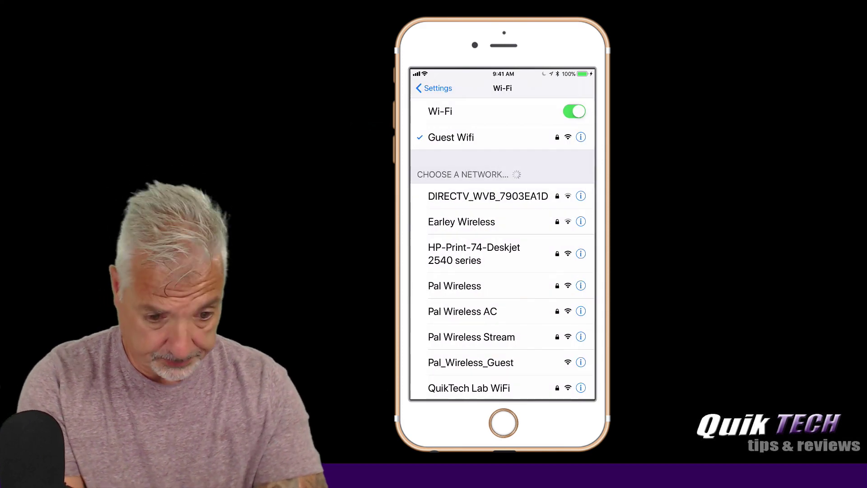
pyautogui.click(427, 88)
pyautogui.click(440, 394)
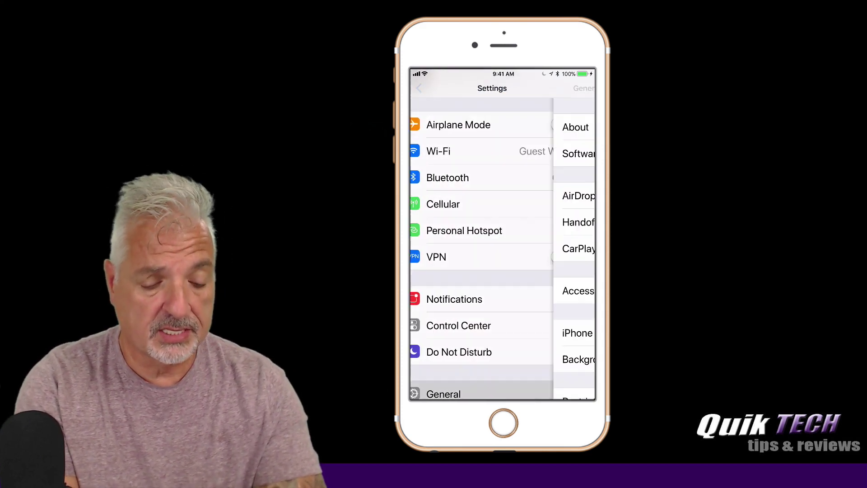
pyautogui.click(503, 423)
pyautogui.click(481, 279)
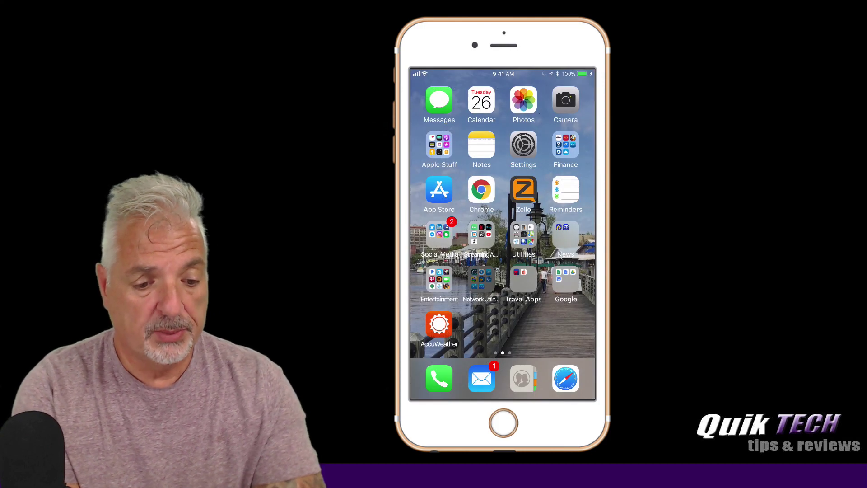
pyautogui.click(460, 189)
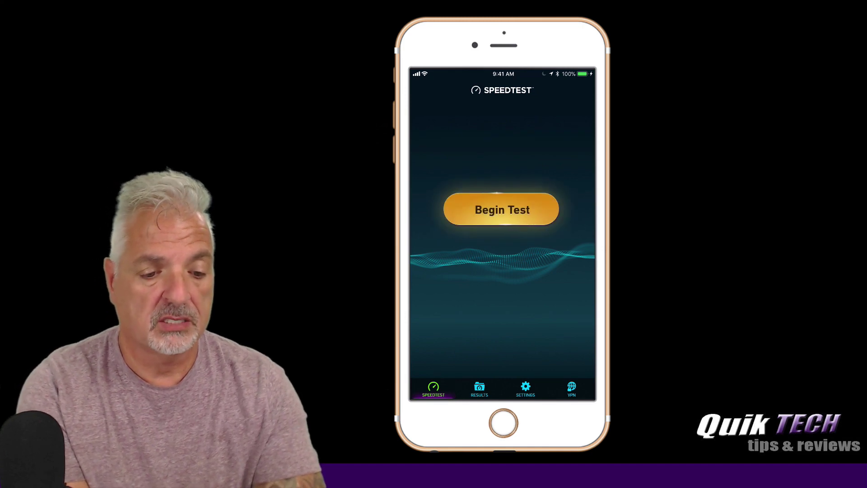
# Step: Run a Speedtest on Guest Wifi, getting 26 ms ping and 4.95 Mbps download
pyautogui.click(502, 210)
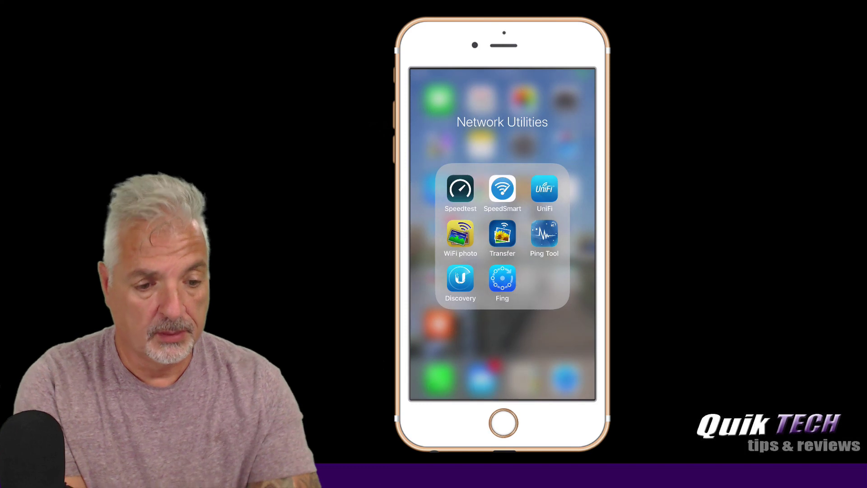
# Step: In Ping Tool, ping 192.168.100.1 on the main LAN; every request times out
pyautogui.click(545, 233)
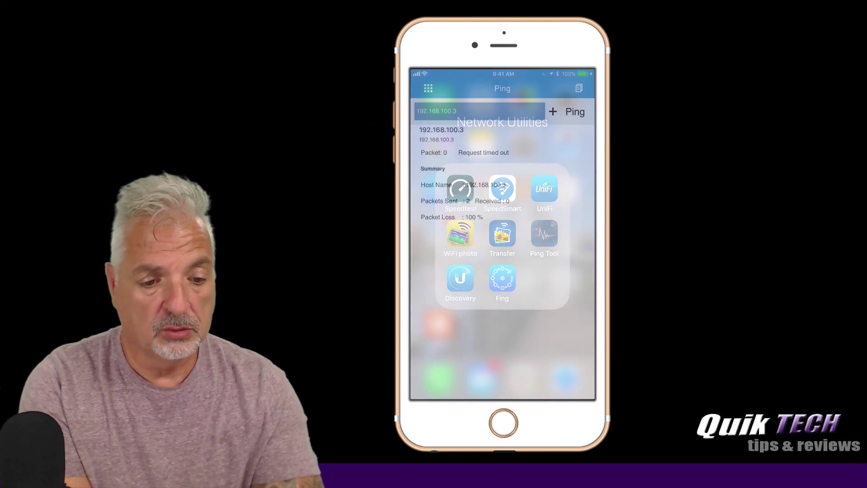
pyautogui.click(475, 111)
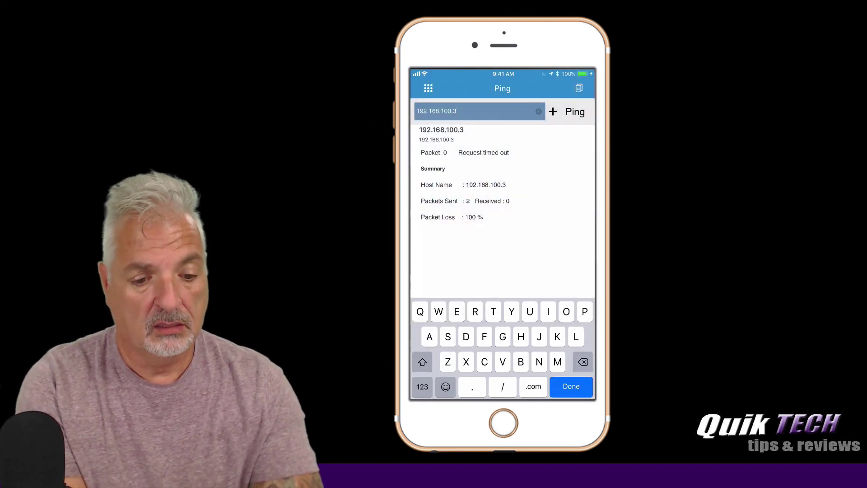
pyautogui.press('BackSpace')
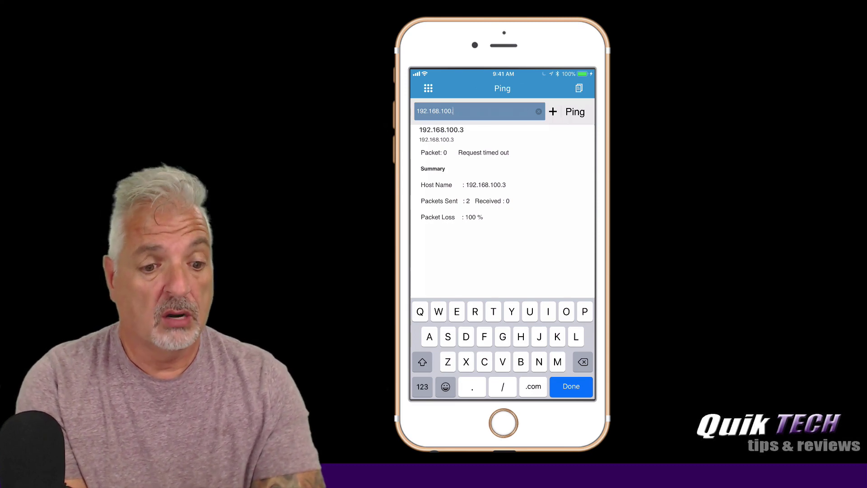
pyautogui.write('1')
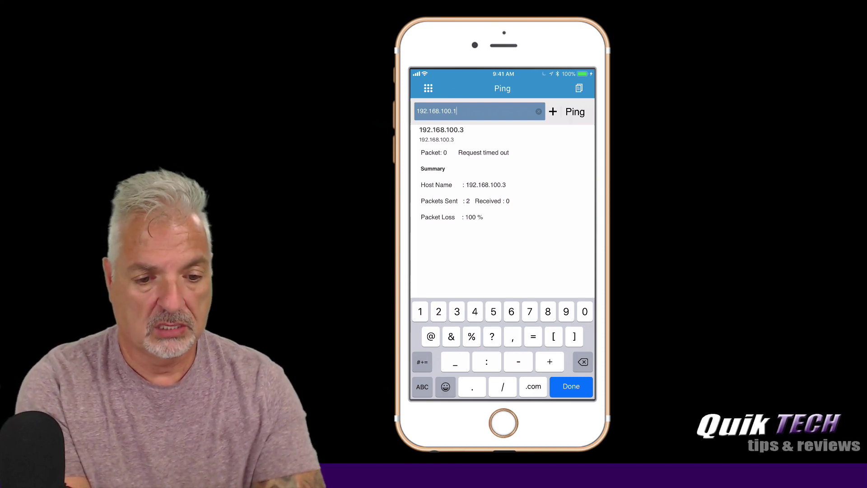
pyautogui.press('Return')
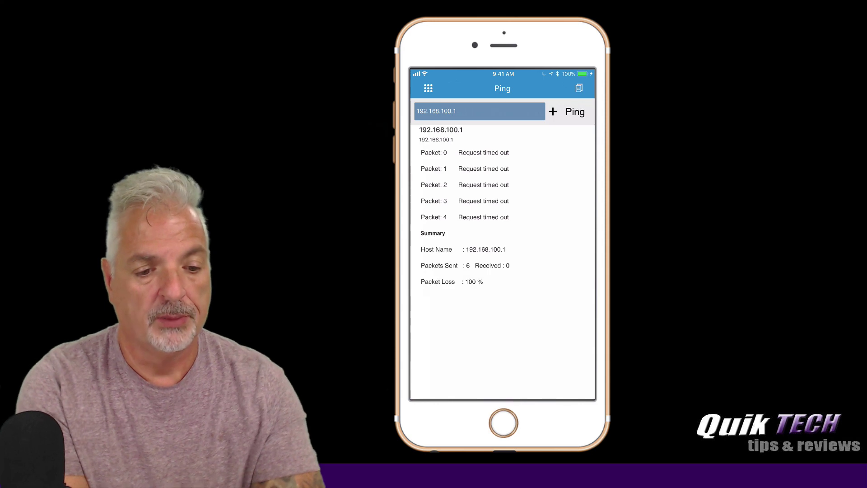
# Step: Ping 192.168.100.3 next, which also times out with 100% packet loss
pyautogui.click(456, 112)
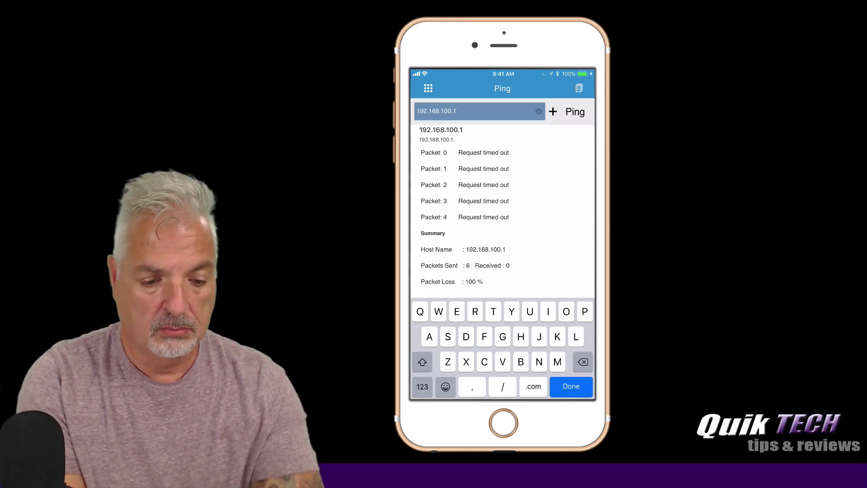
pyautogui.press('BackSpace')
pyautogui.click(423, 387)
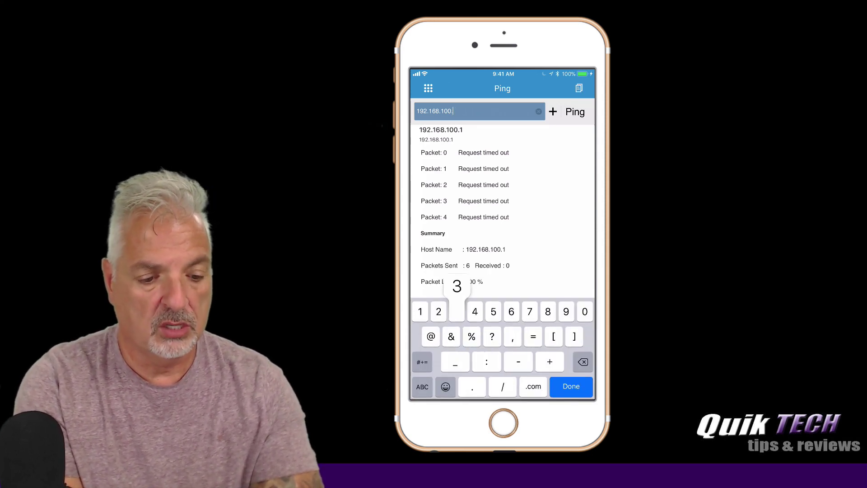
pyautogui.write('3')
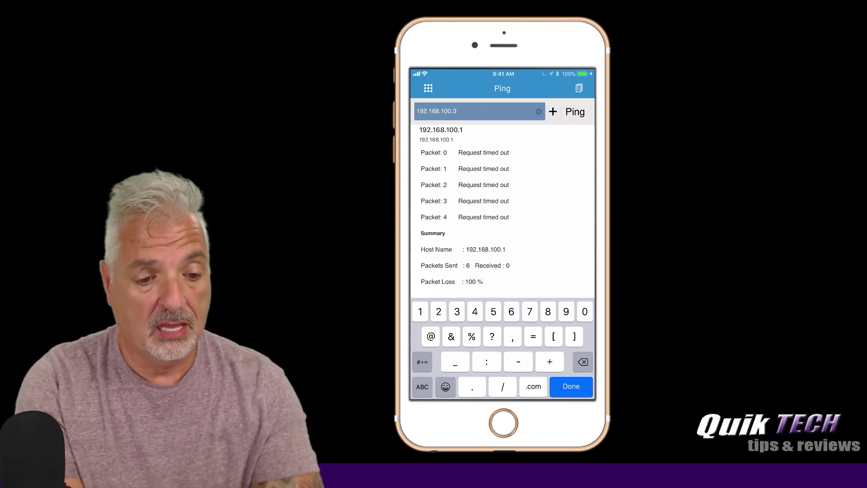
pyautogui.press('Return')
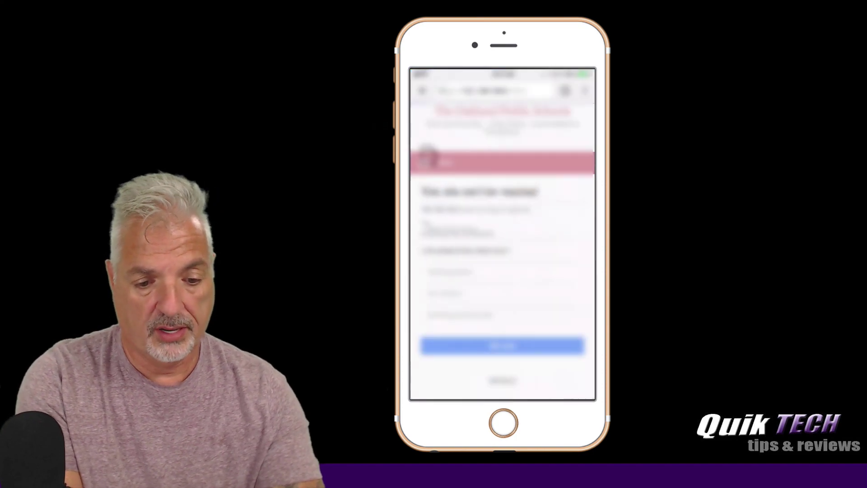
pyautogui.click(495, 91)
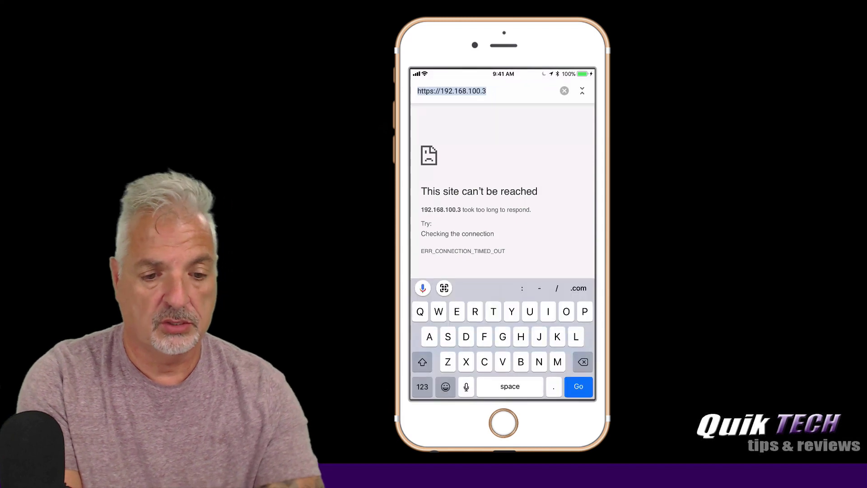
pyautogui.click(486, 91)
pyautogui.press('BackSpace')
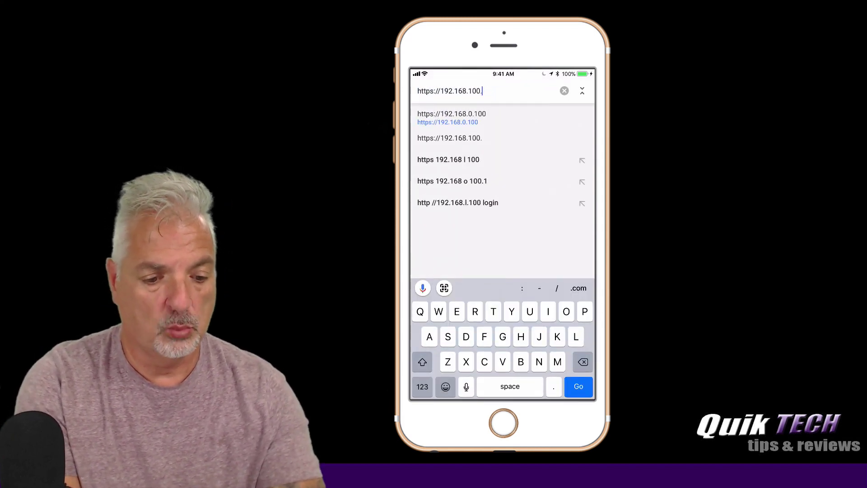
pyautogui.click(422, 387)
pyautogui.write('1')
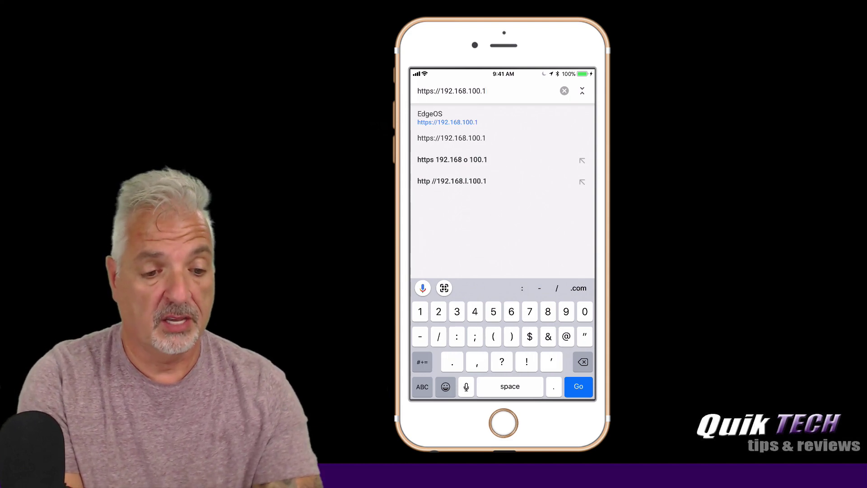
pyautogui.press('Return')
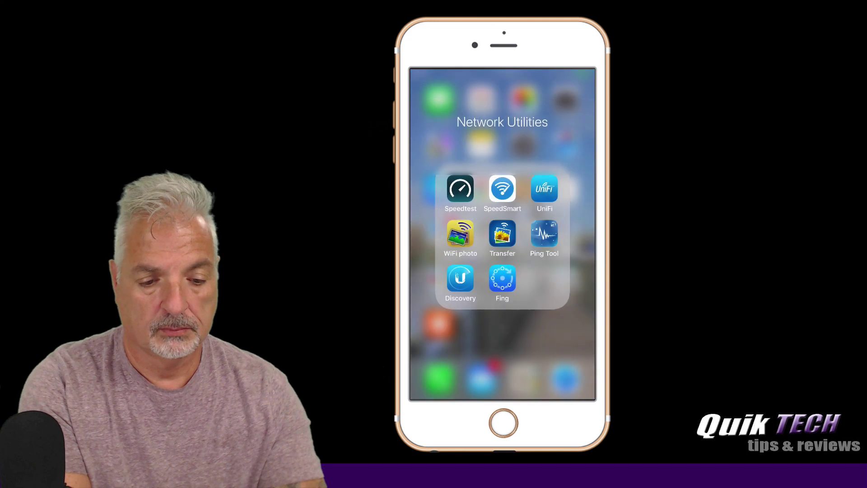
# Step: Change the Ping Tool address to 192.168.20.1 and ping; first reply comes in 6.655 ms
pyautogui.click(478, 111)
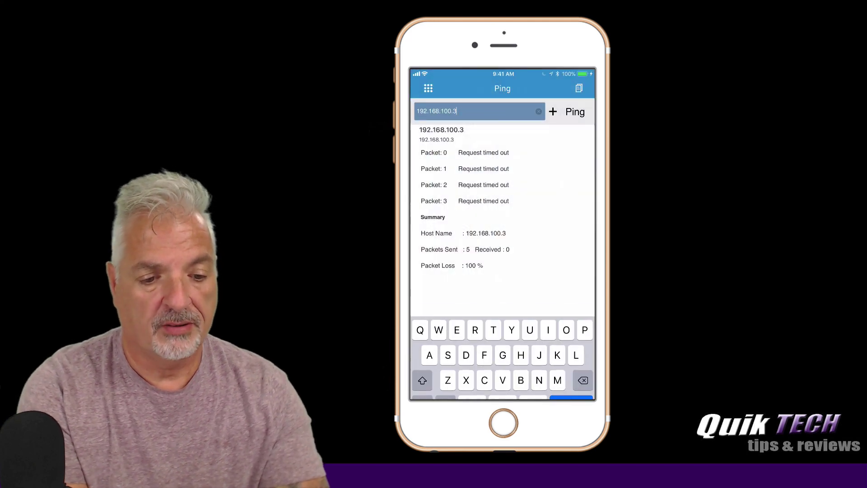
pyautogui.press('BackSpace')
pyautogui.press('BackSpace')
pyautogui.press('BackSpace')
pyautogui.press('BackSpace')
pyautogui.press('BackSpace')
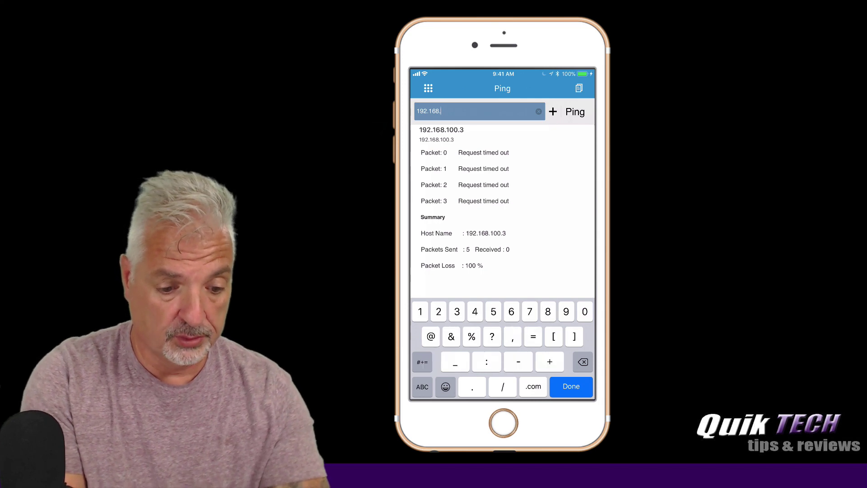
pyautogui.write('20.1')
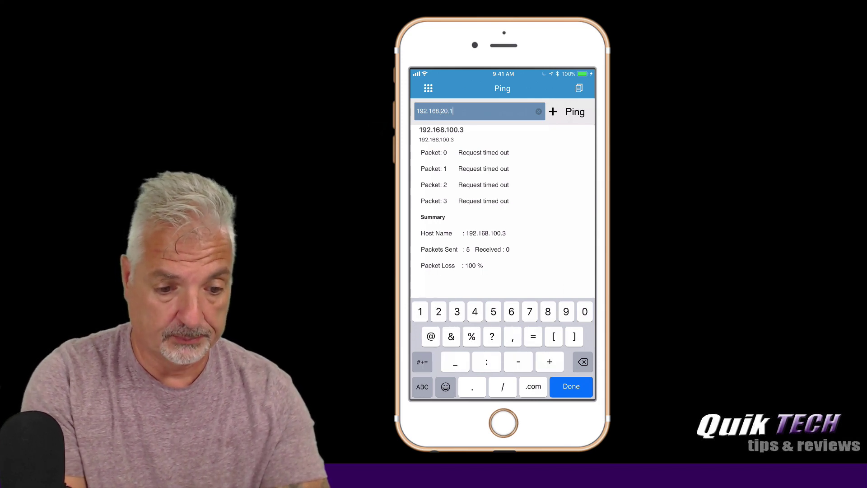
pyautogui.press('Return')
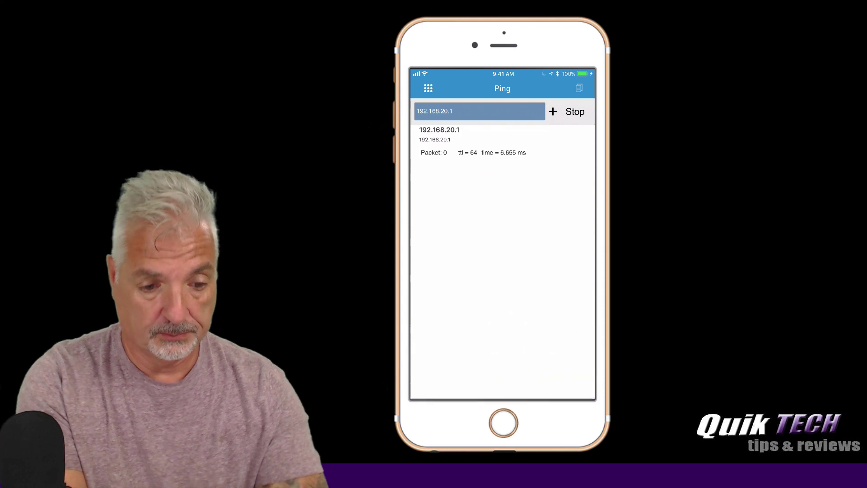